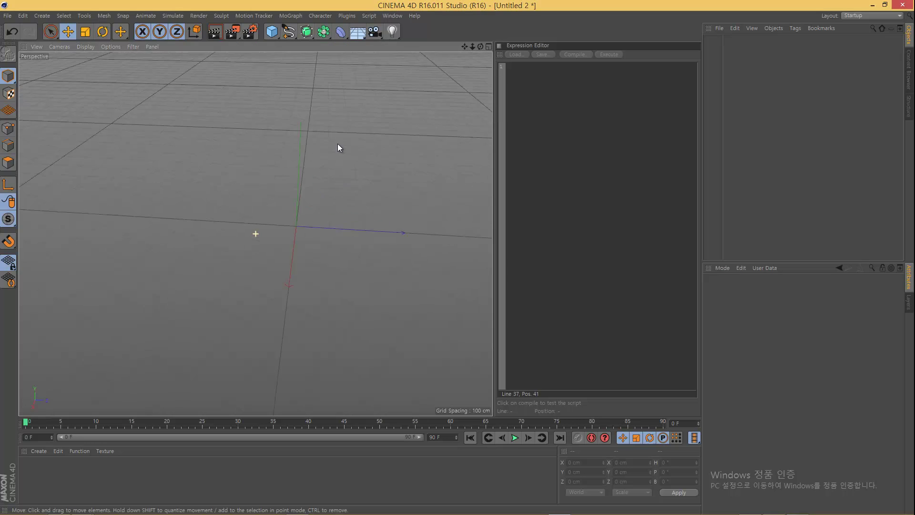
Add a camera and set its position to X 0, Y 0, Z 0
{"action": "left_click_drag", "start_coordinate": [375, 32], "coordinate": [440, 43]}
{"action": "scroll", "coordinate": [379, 156], "scroll_direction": "down", "scroll_amount": 5}
{"action": "scroll", "coordinate": [359, 189], "scroll_direction": "down", "scroll_amount": 3}
{"action": "left_click", "coordinate": [756, 290]}
{"action": "type", "text": "0"}
{"action": "key", "text": "Tab"}
{"action": "type", "text": "0"}
{"action": "key", "text": "Tab"}
{"action": "type", "text": "0"}
{"action": "key", "text": "Return"}
Zero the camera's heading and pitch rotation and move it to -400 cm on Z
{"action": "left_click_drag", "start_coordinate": [413, 218], "coordinate": [190, 204], "text": "alt"}
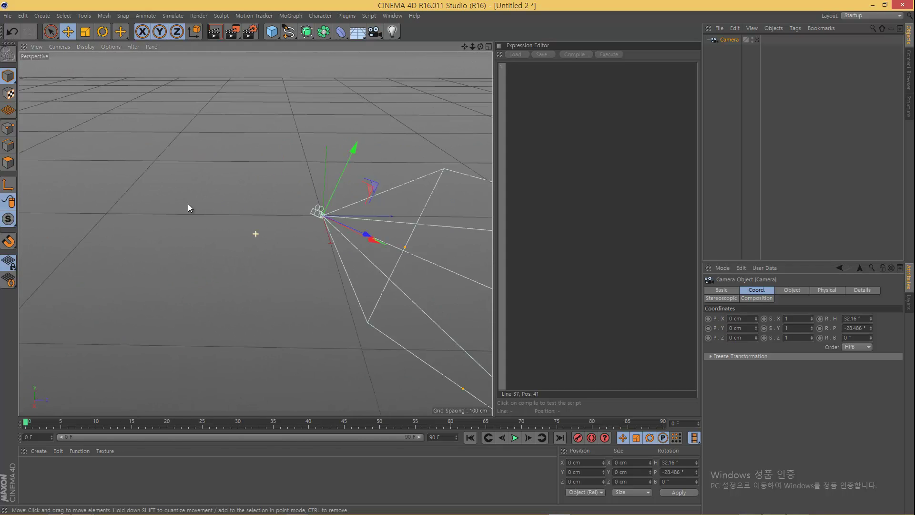
{"action": "type", "text": "0"}
{"action": "key", "text": "Tab"}
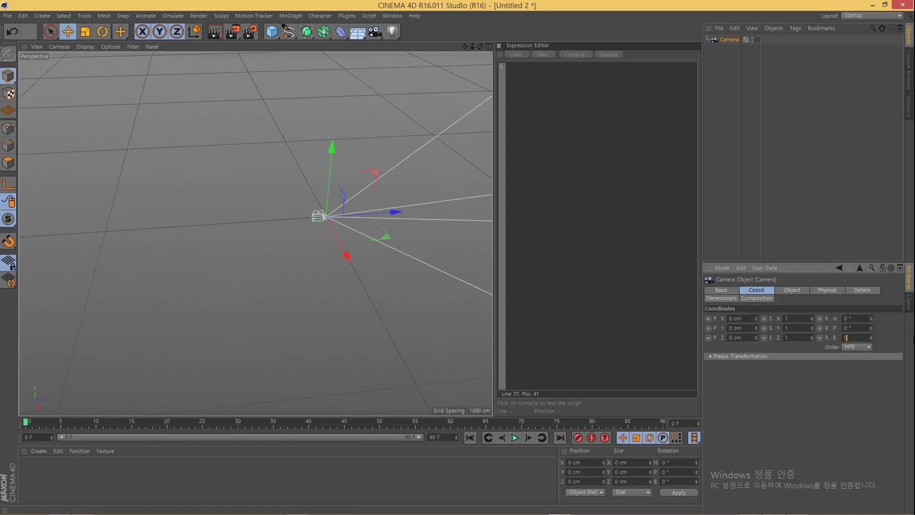
{"action": "type", "text": "0"}
{"action": "key", "text": "Return"}
{"action": "left_click", "coordinate": [748, 339]}
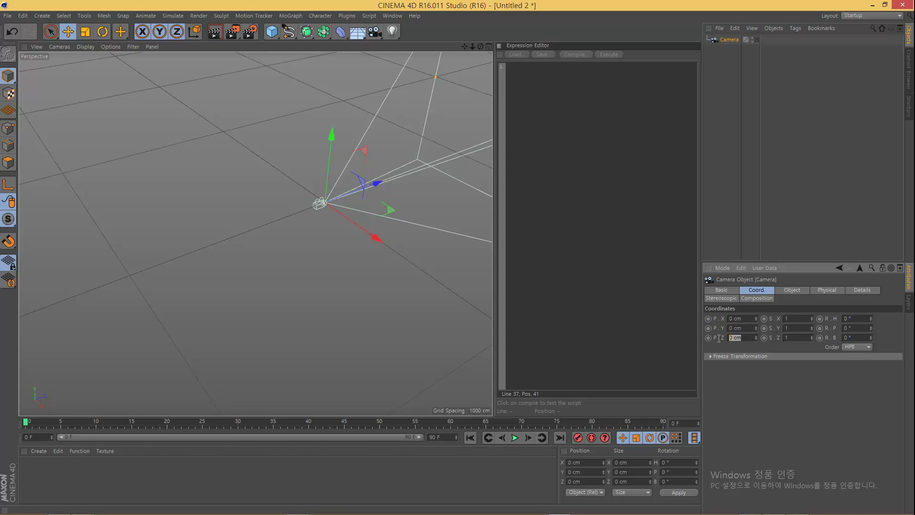
{"action": "type", "text": "-400"}
{"action": "key", "text": "Return"}
{"action": "left_click_drag", "start_coordinate": [299, 285], "coordinate": [322, 307], "text": "alt"}
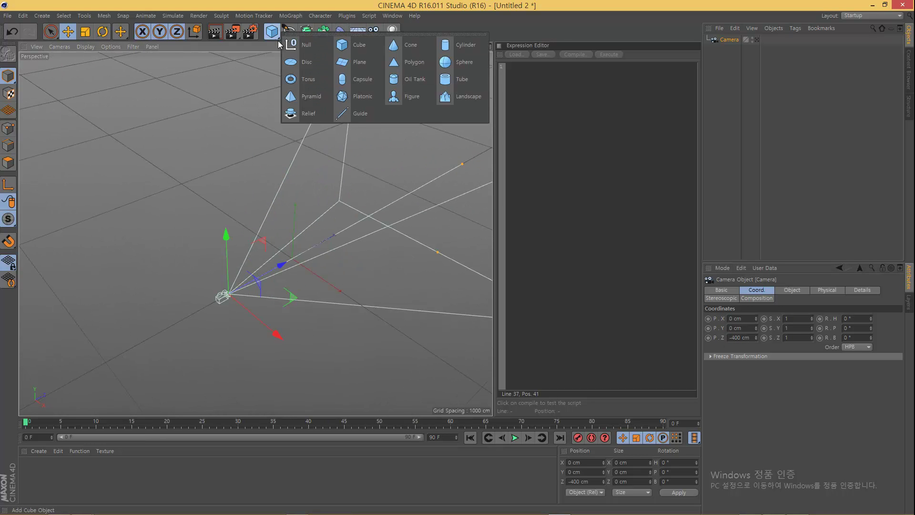
Add a null object named Pivot
{"action": "left_click_drag", "start_coordinate": [271, 31], "coordinate": [292, 37]}
{"action": "double_click", "coordinate": [724, 40]}
{"action": "type", "text": "Pivot"}
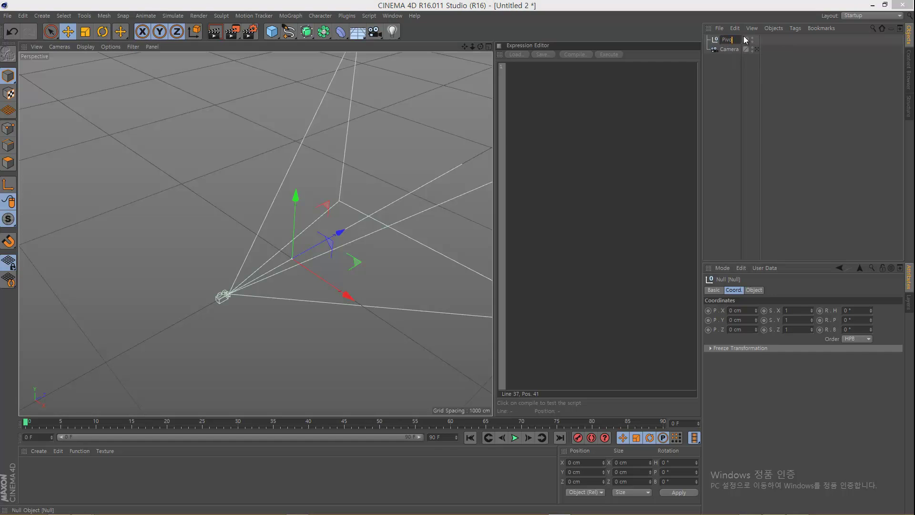
{"action": "key", "text": "Return"}
Rename the camera Cam1 and make it a child of Pivot
{"action": "left_click", "coordinate": [728, 47]}
{"action": "double_click", "coordinate": [728, 48]}
{"action": "type", "text": "c"}
{"action": "key", "text": "Return"}
{"action": "left_click_drag", "start_coordinate": [728, 49], "coordinate": [722, 40]}
Rename the null to Pivot1 and collapse the pivot hierarchies
{"action": "left_click", "coordinate": [707, 39]}
{"action": "double_click", "coordinate": [725, 40]}
{"action": "type", "text": "1"}
{"action": "key", "text": "Return"}
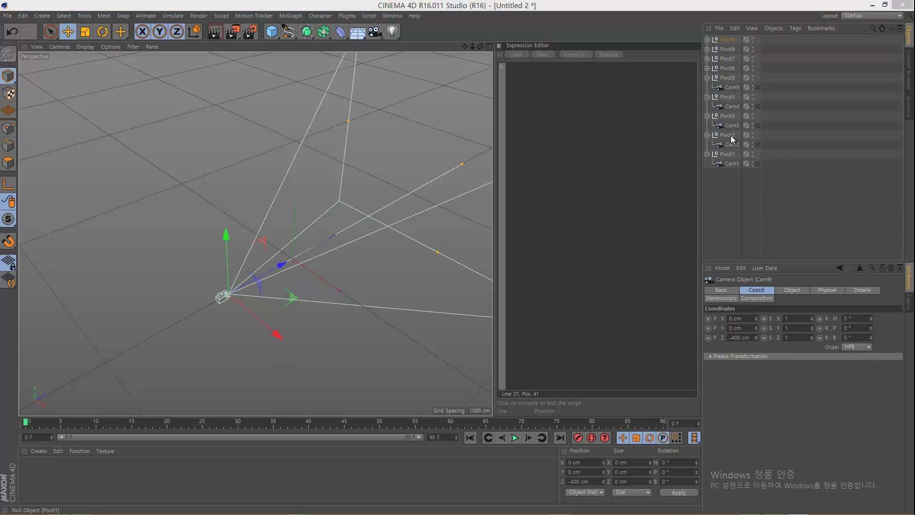
{"action": "left_click", "coordinate": [707, 106]}
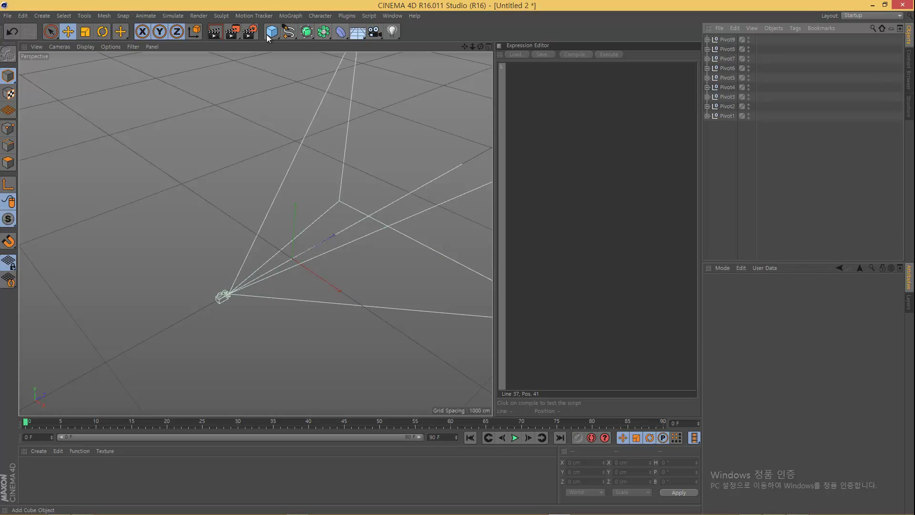
Add a null named Cameras and move Pivot1–Pivot9 under it
{"action": "left_click_drag", "start_coordinate": [272, 32], "coordinate": [370, 71]}
{"action": "double_click", "coordinate": [725, 40]}
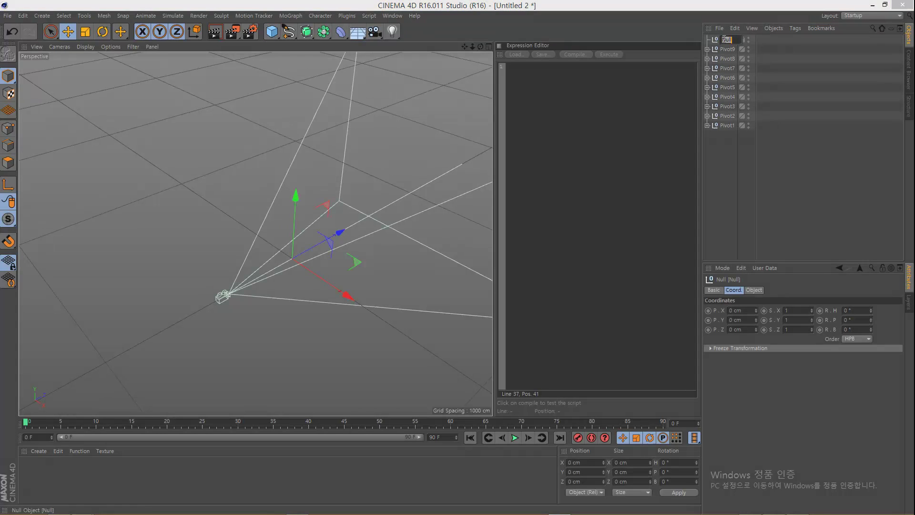
{"action": "type", "text": "ras"}
{"action": "key", "text": "Return"}
{"action": "left_click", "coordinate": [727, 50]}
{"action": "left_click", "coordinate": [733, 125], "text": "shift"}
{"action": "left_click_drag", "start_coordinate": [733, 42], "coordinate": [732, 39]}
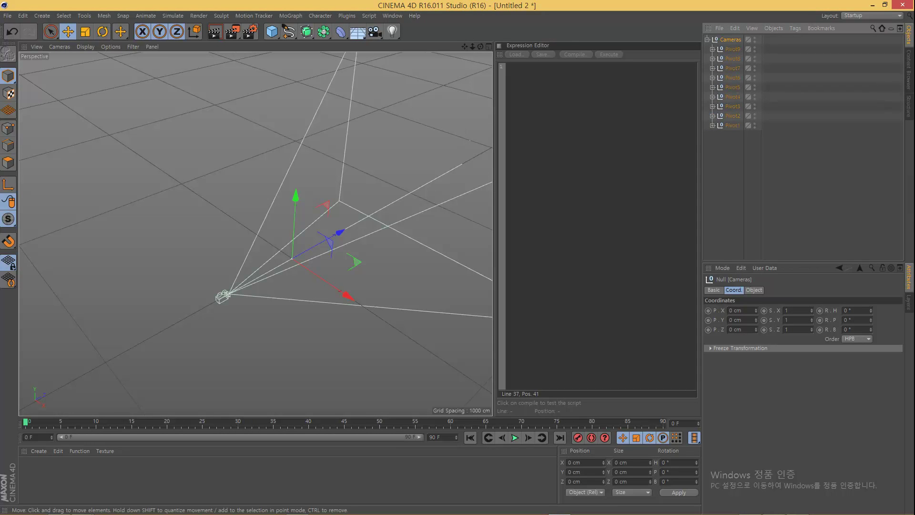
{"action": "left_click", "coordinate": [706, 39]}
Add another null named CamManager
{"action": "left_click_drag", "start_coordinate": [274, 32], "coordinate": [274, 48]}
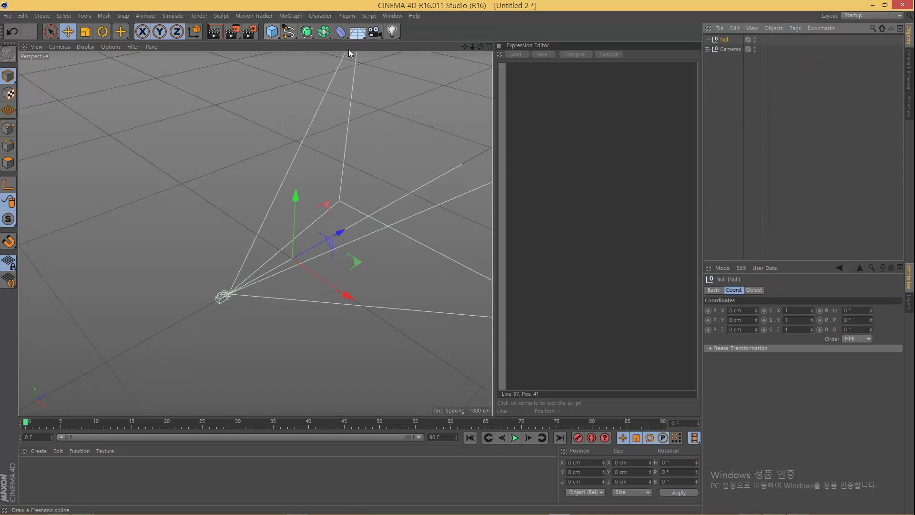
{"action": "double_click", "coordinate": [725, 39]}
{"action": "type", "text": "CamM"}
{"action": "type", "text": "anager"}
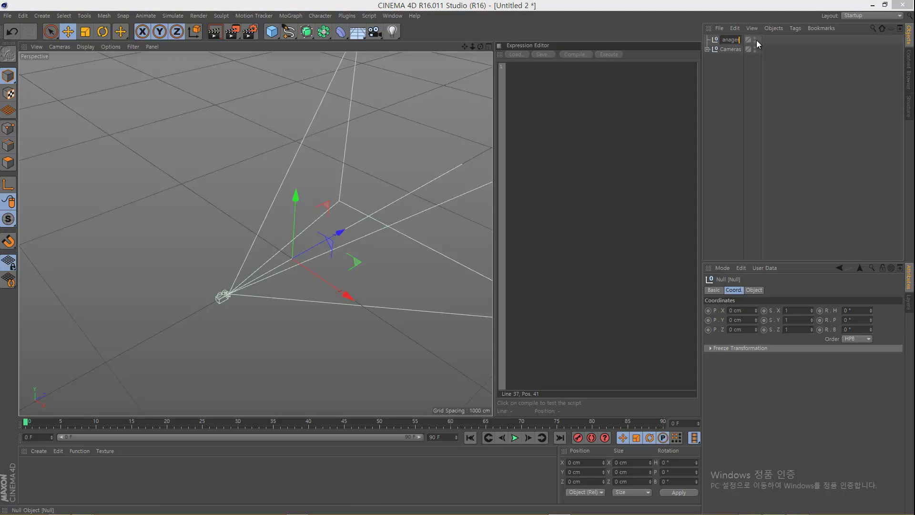
{"action": "key", "text": "Return"}
Add a Python scripting tag to CamManager
{"action": "right_click", "coordinate": [738, 42]}
{"action": "mouse_move", "coordinate": [786, 44]}
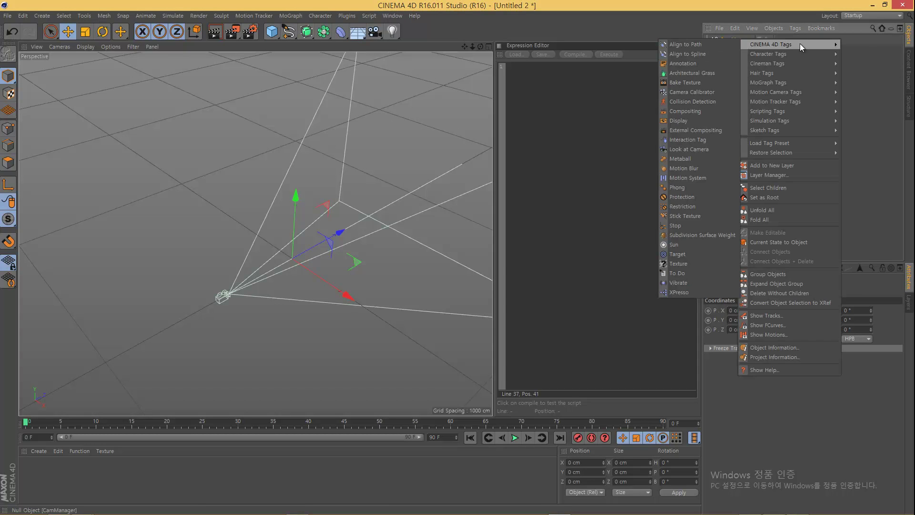
{"action": "left_click", "coordinate": [863, 122]}
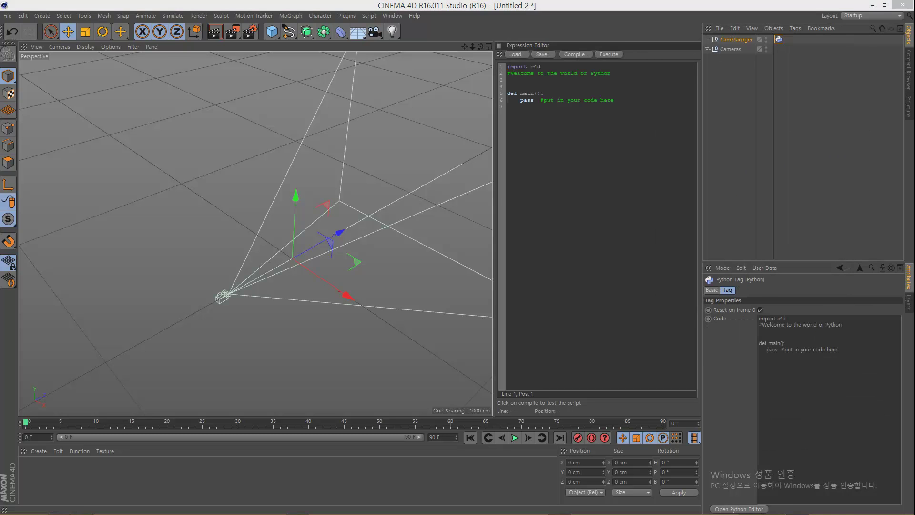
{"action": "left_click", "coordinate": [741, 45]}
Add a Link-type user data entry named CamGroup in Manage User Data
{"action": "left_click", "coordinate": [764, 268]}
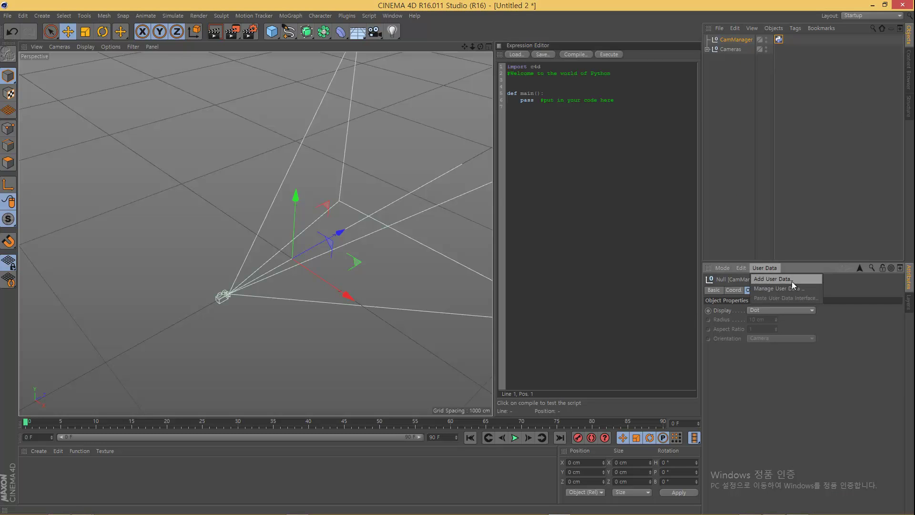
{"action": "left_click", "coordinate": [786, 288]}
{"action": "left_click_drag", "start_coordinate": [571, 147], "coordinate": [532, 108]}
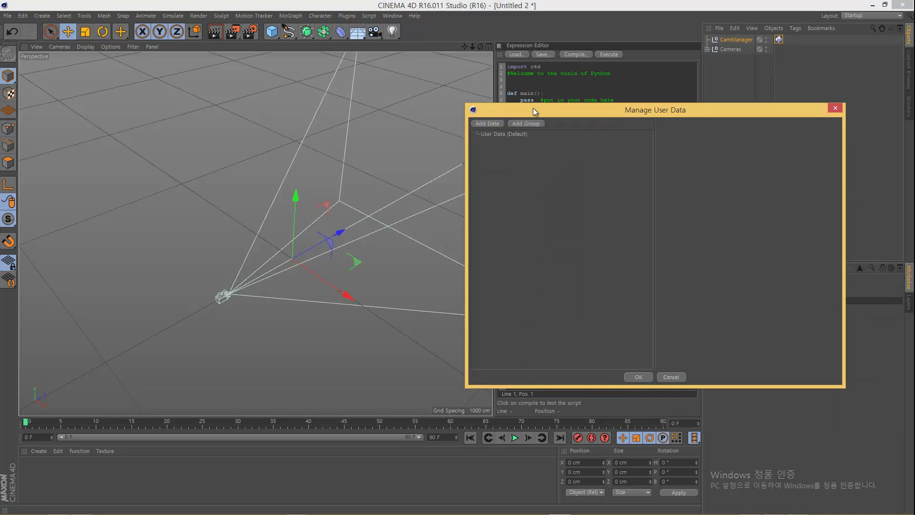
{"action": "left_click", "coordinate": [492, 122]}
{"action": "left_click", "coordinate": [790, 219]}
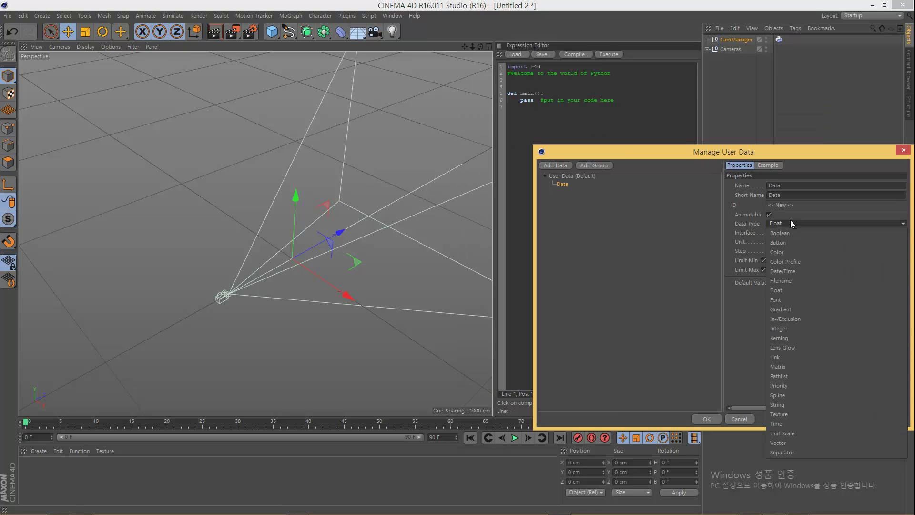
{"action": "left_click", "coordinate": [789, 356]}
{"action": "left_click", "coordinate": [854, 187]}
{"action": "type", "text": "CamGroup"}
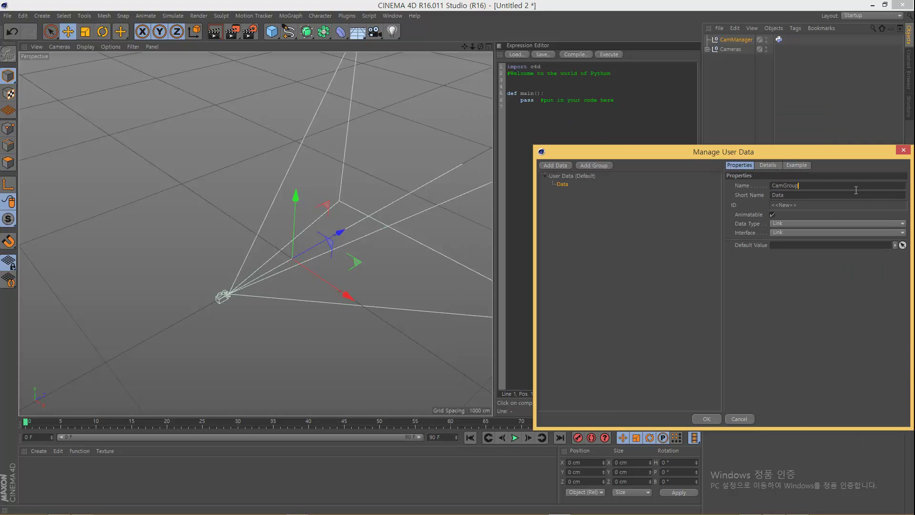
{"action": "key", "text": "Return"}
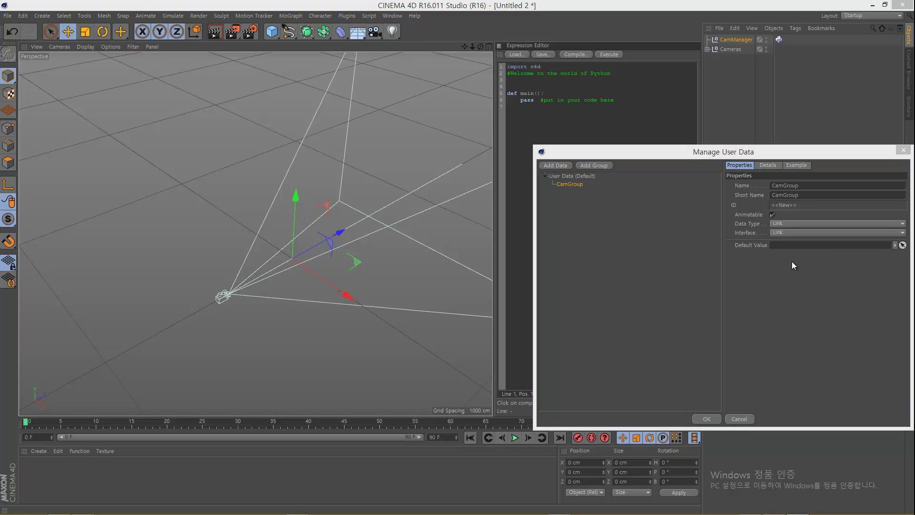
{"action": "left_click", "coordinate": [625, 250]}
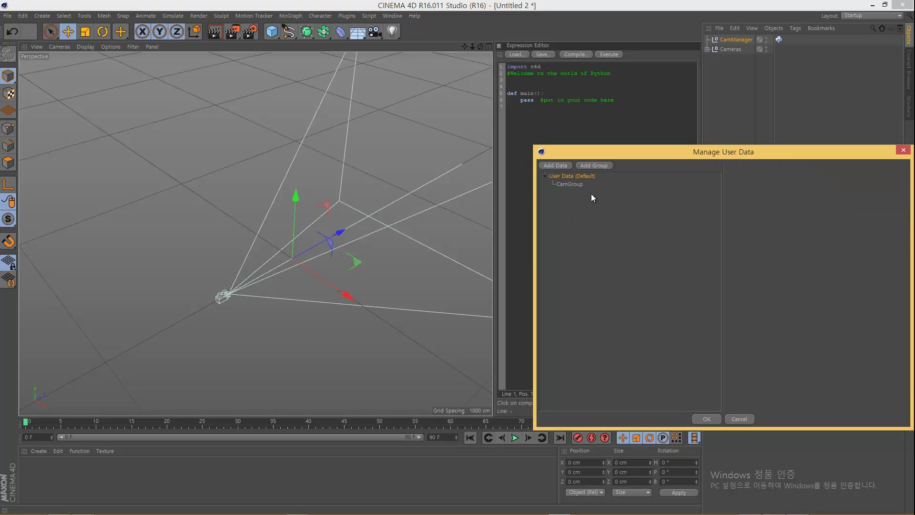
Add a Float user data entry named Distance with Real unit
{"action": "left_click", "coordinate": [561, 166]}
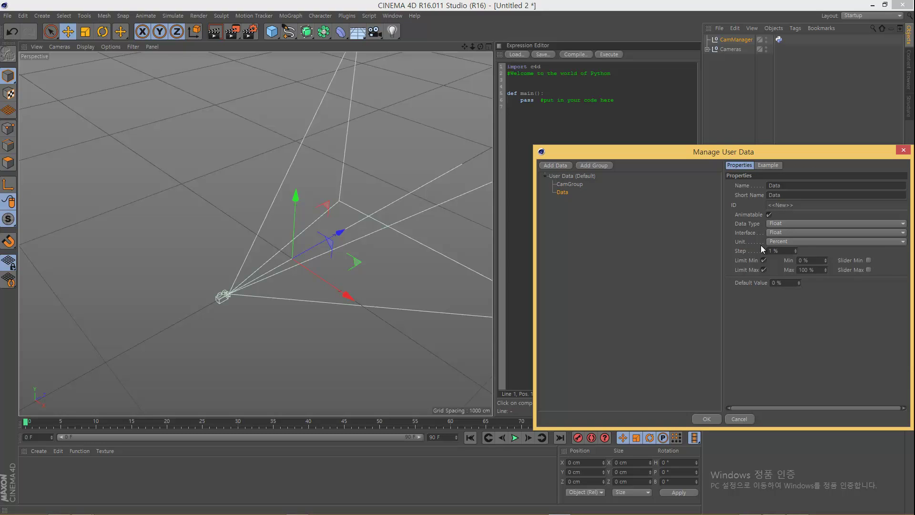
{"action": "double_click", "coordinate": [774, 185]}
{"action": "type", "text": "Distance"}
{"action": "left_click", "coordinate": [795, 223]}
{"action": "left_click", "coordinate": [795, 222]}
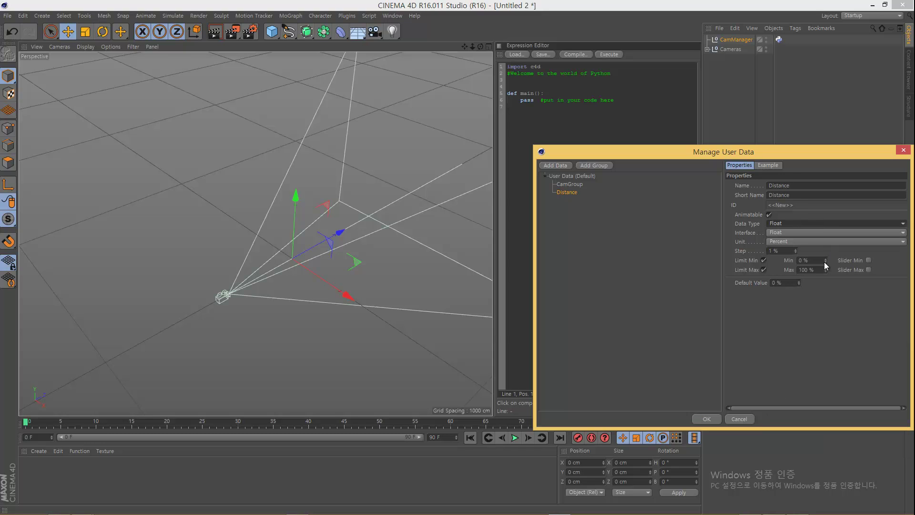
{"action": "left_click", "coordinate": [803, 242]}
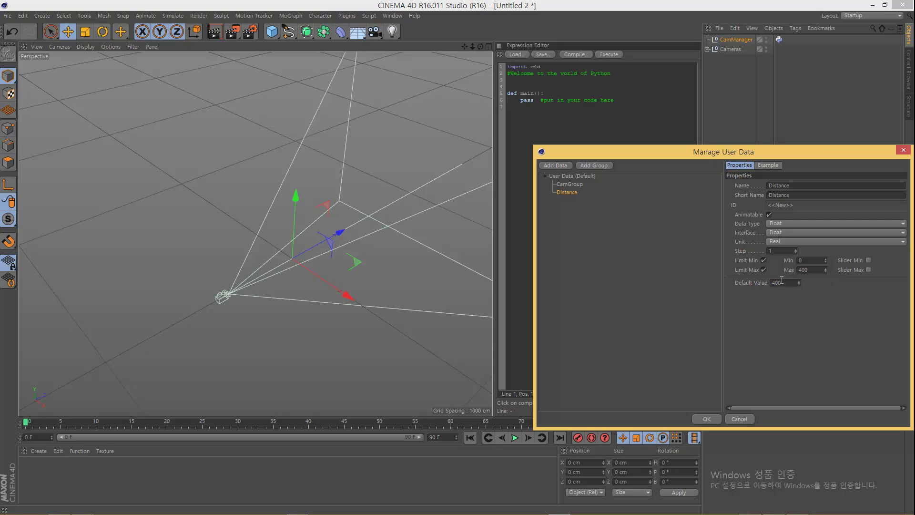
Add a Float entry named EyeDistance with Real unit and value 6
{"action": "left_click", "coordinate": [555, 166]}
{"action": "left_click", "coordinate": [781, 185]}
{"action": "type", "text": "EyeDistance"}
{"action": "left_click", "coordinate": [809, 242]}
{"action": "type", "text": "6"}
{"action": "left_click", "coordinate": [783, 282]}
Add an Integer entry named ViewNum with limit and default 9
{"action": "left_click", "coordinate": [555, 167]}
{"action": "left_click", "coordinate": [823, 223]}
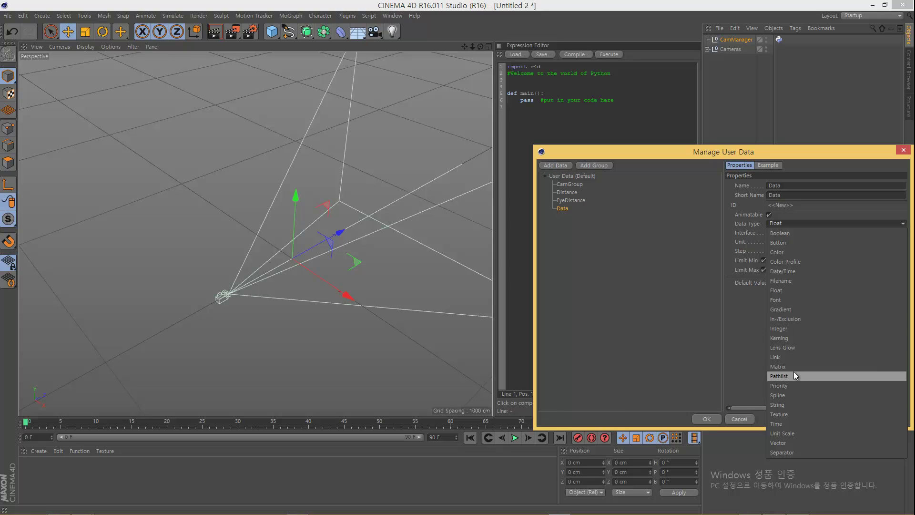
{"action": "left_click", "coordinate": [790, 328]}
{"action": "type", "text": "ViewNum"}
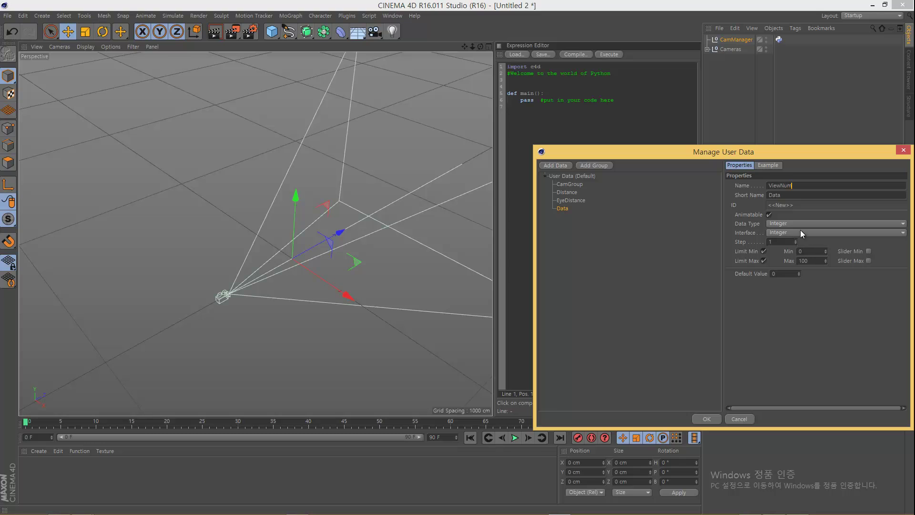
{"action": "left_click", "coordinate": [786, 275]}
{"action": "type", "text": "9"}
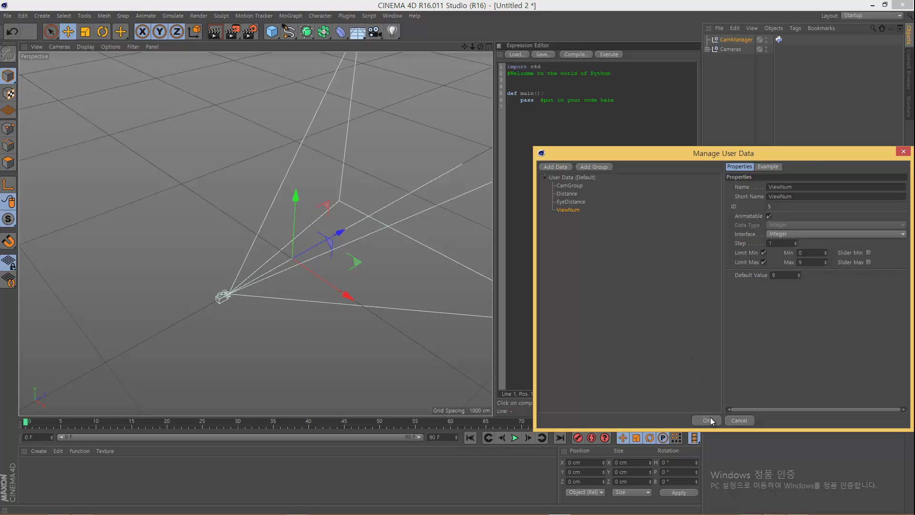
Review the four user data entries and accept the changes with OK
{"action": "left_click", "coordinate": [575, 187]}
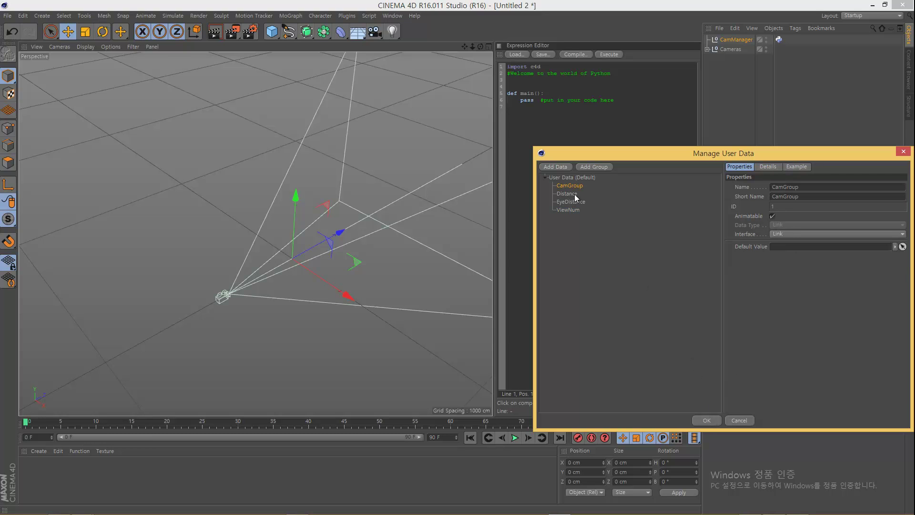
{"action": "left_click", "coordinate": [575, 195]}
{"action": "left_click", "coordinate": [572, 202]}
{"action": "left_click", "coordinate": [574, 194]}
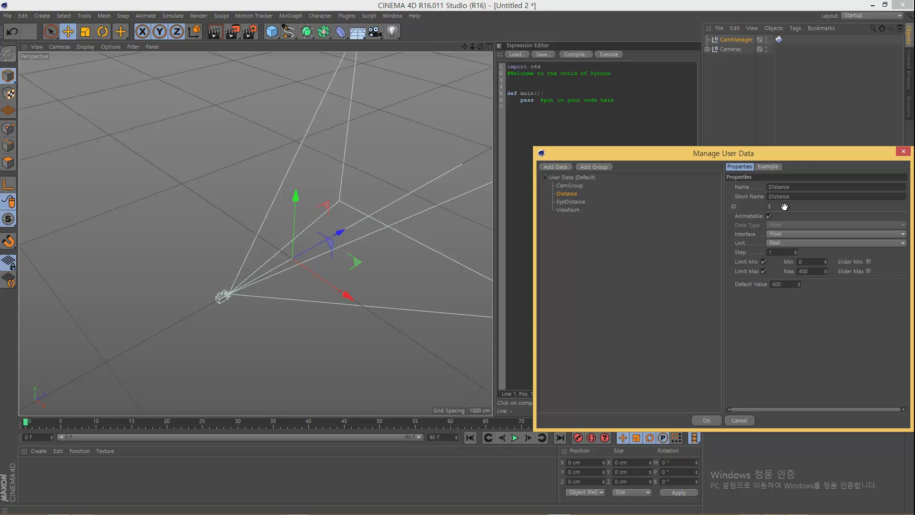
{"action": "left_click", "coordinate": [571, 201]}
{"action": "left_click", "coordinate": [700, 421]}
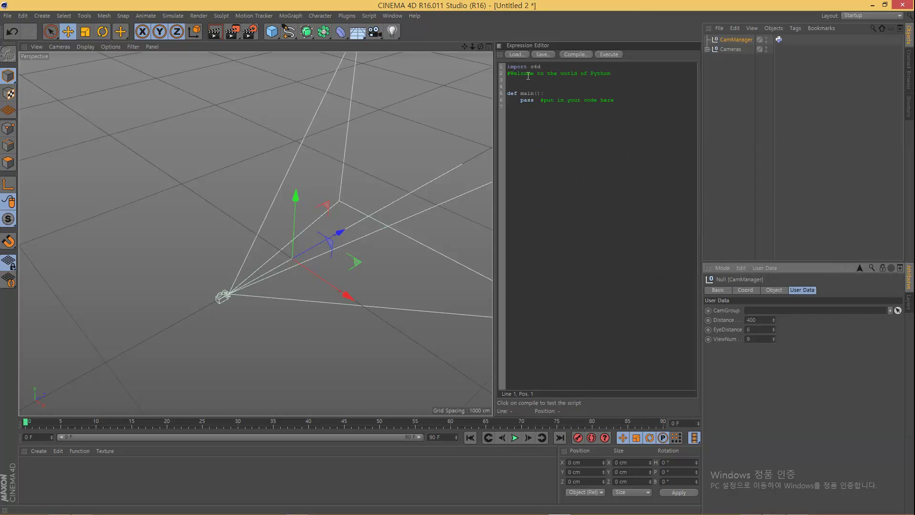
{"action": "left_click", "coordinate": [554, 122]}
Replace the script header with imports: math, from c4d import utils, from math import pi
{"action": "left_click", "coordinate": [568, 67]}
{"action": "key", "text": "Return"}
{"action": "key", "text": "Up"}
{"action": "key", "text": "Return"}
{"action": "key", "text": "Up"}
{"action": "type", "text": "import math"}
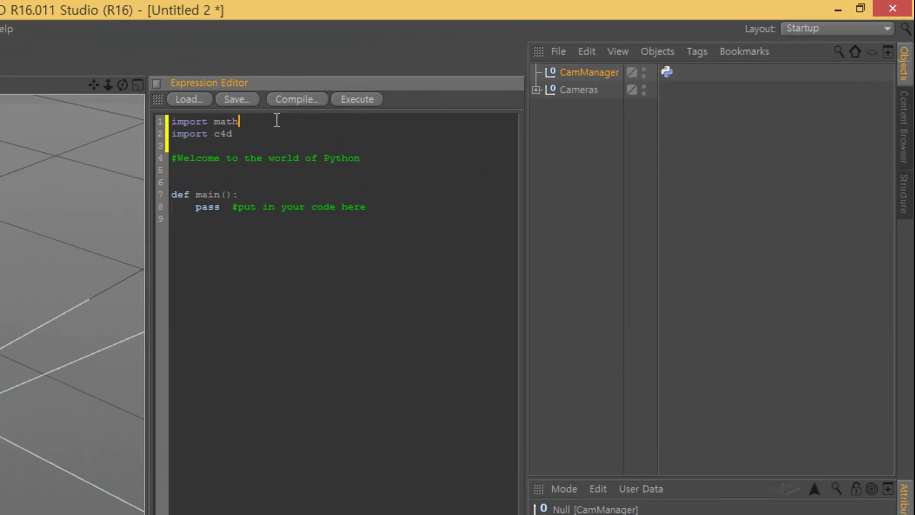
{"action": "key", "text": "Down"}
{"action": "key", "text": "shift+Right"}
{"action": "key", "text": "shift+Right"}
{"action": "key", "text": "shift+Right"}
{"action": "key", "text": "shift+Right"}
{"action": "key", "text": "shift+Right"}
{"action": "key", "text": "shift+Right"}
{"action": "key", "text": "BackSpace"}
{"action": "type", "text": "form c4"}
{"action": "key", "text": "BackSpace"}
{"action": "key", "text": "BackSpace"}
{"action": "key", "text": "BackSpace"}
{"action": "type", "text": "from c4d import u"}
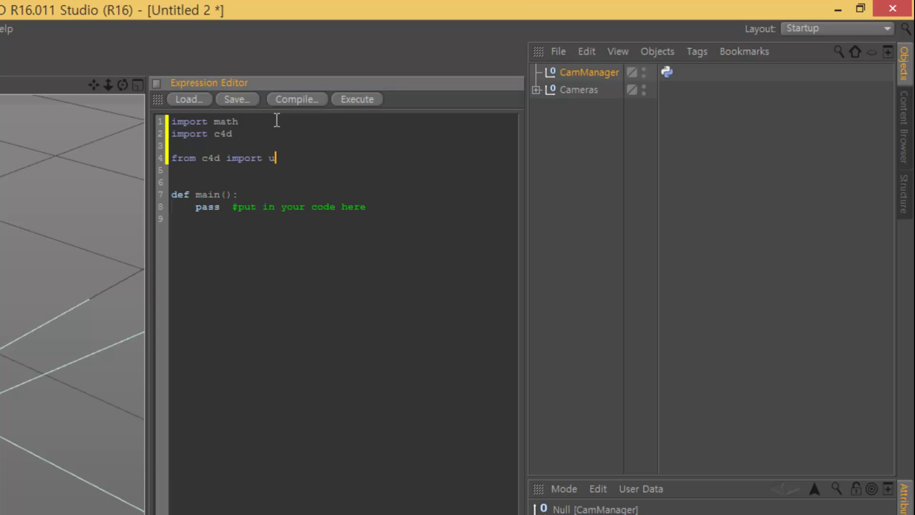
{"action": "type", "text": "tils"}
{"action": "key", "text": "Return"}
{"action": "type", "text": "form math"}
{"action": "key", "text": "BackSpace"}
{"action": "key", "text": "BackSpace"}
{"action": "key", "text": "BackSpace"}
{"action": "key", "text": "BackSpace"}
{"action": "key", "text": "BackSpace"}
{"action": "key", "text": "BackSpace"}
{"action": "type", "text": "from math "}
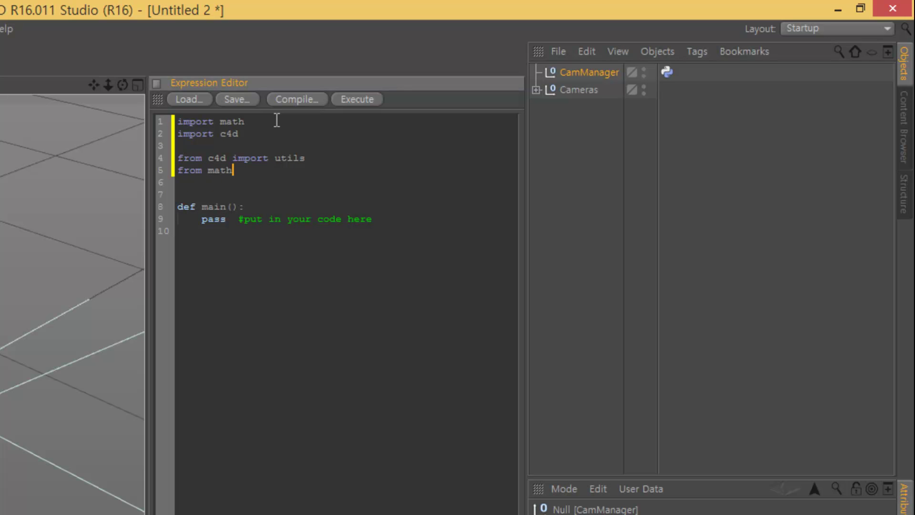
{"action": "type", "text": "import pi"}
{"action": "key", "text": "Delete"}
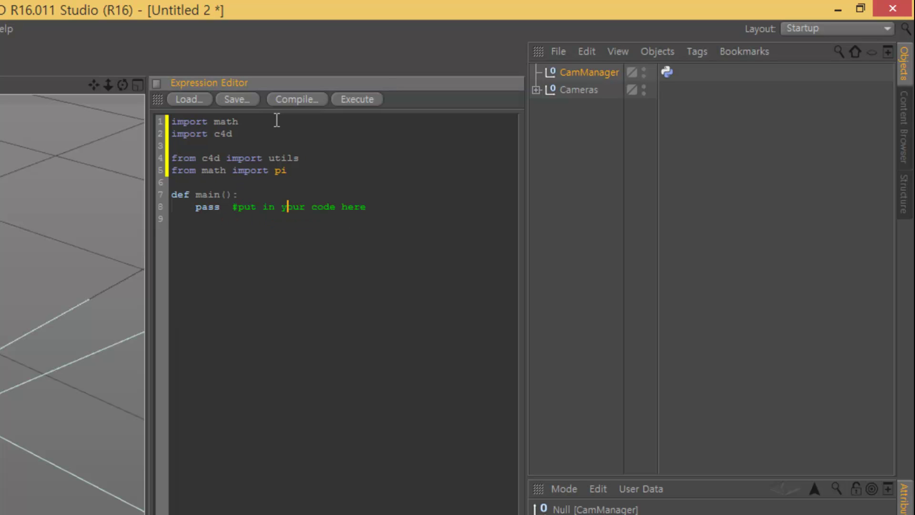
In main(), replace pass with obj = op.GetObject() and object = obj[c4d.ID_USERDATA, 1]
{"action": "left_click_drag", "start_coordinate": [390, 207], "coordinate": [195, 210]}
{"action": "key", "text": "BackSpace"}
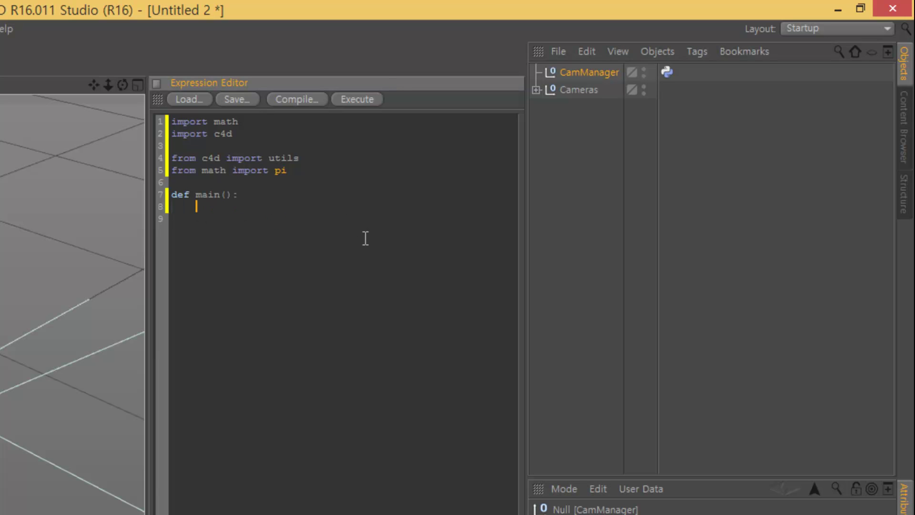
{"action": "key", "text": "Return"}
{"action": "type", "text": "obj = op.Get"}
{"action": "key", "text": "BackSpace"}
{"action": "type", "text": "tObject()"}
{"action": "key", "text": "Return"}
{"action": "type", "text": "object = obj[c4d.ID_USERDATA, 1]"}
Add an 'if object is None: return' check followed by a print object line
{"action": "key", "text": "Return"}
{"action": "key", "text": "Return"}
{"action": "type", "text": "if object is None:"}
{"action": "key", "text": "Return"}
{"action": "type", "text": "return"}
{"action": "key", "text": "Return"}
{"action": "key", "text": "Return"}
{"action": "type", "text": "#print object"}
{"action": "key", "text": "Delete"}
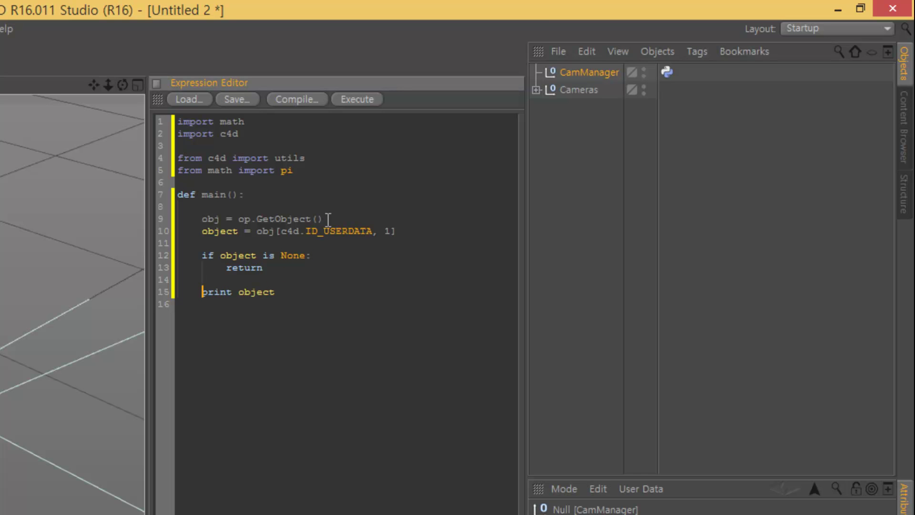
Open the Python console docked beneath the Expression Editor and make the editor taller
{"action": "left_click", "coordinate": [223, 20]}
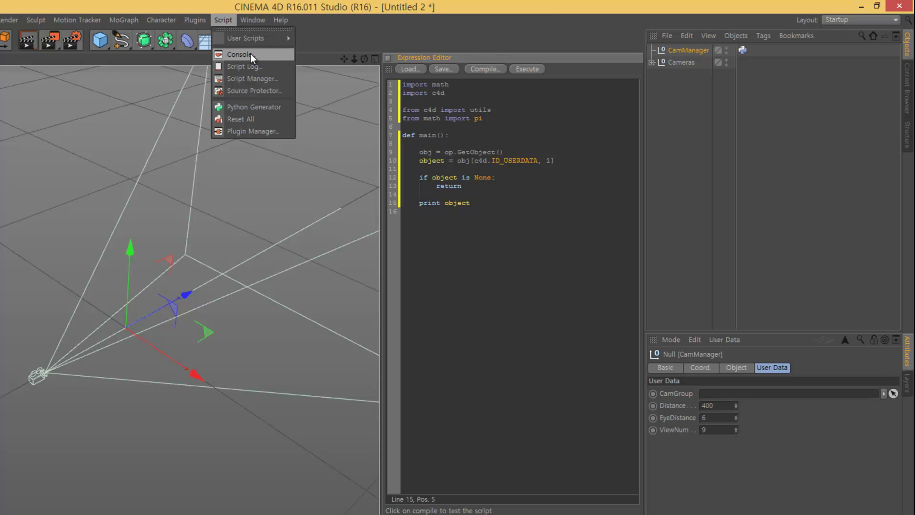
{"action": "left_click", "coordinate": [253, 55]}
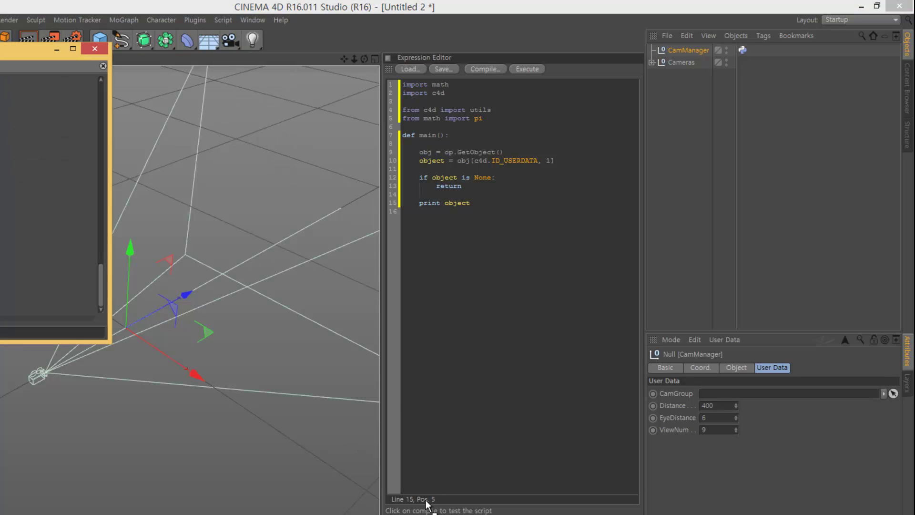
{"action": "left_click_drag", "start_coordinate": [376, 453], "coordinate": [419, 500]}
{"action": "left_click", "coordinate": [403, 307]}
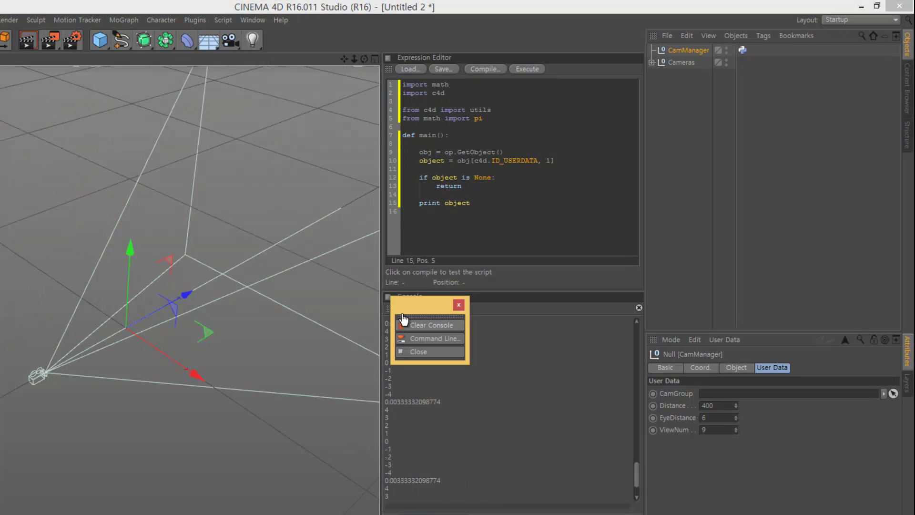
{"action": "left_click_drag", "start_coordinate": [400, 304], "coordinate": [505, 321]}
{"action": "left_click", "coordinate": [422, 321]}
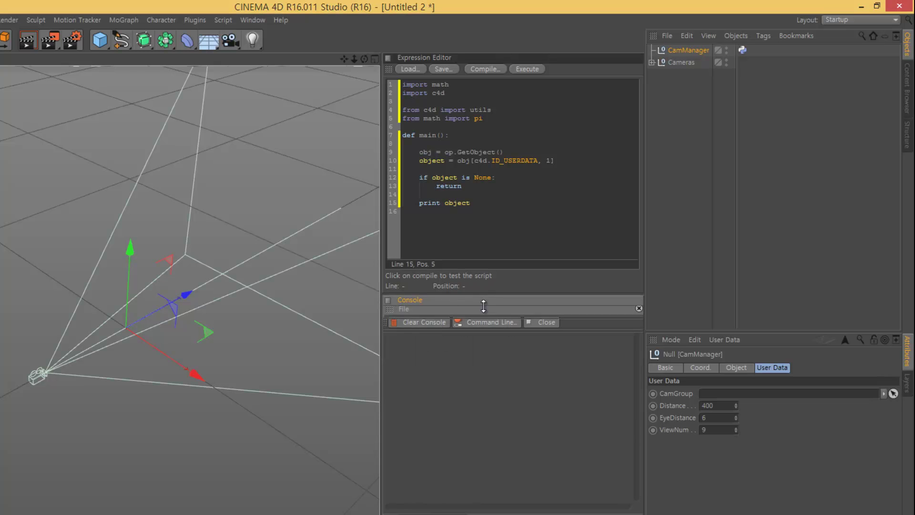
{"action": "left_click_drag", "start_coordinate": [481, 265], "coordinate": [477, 349]}
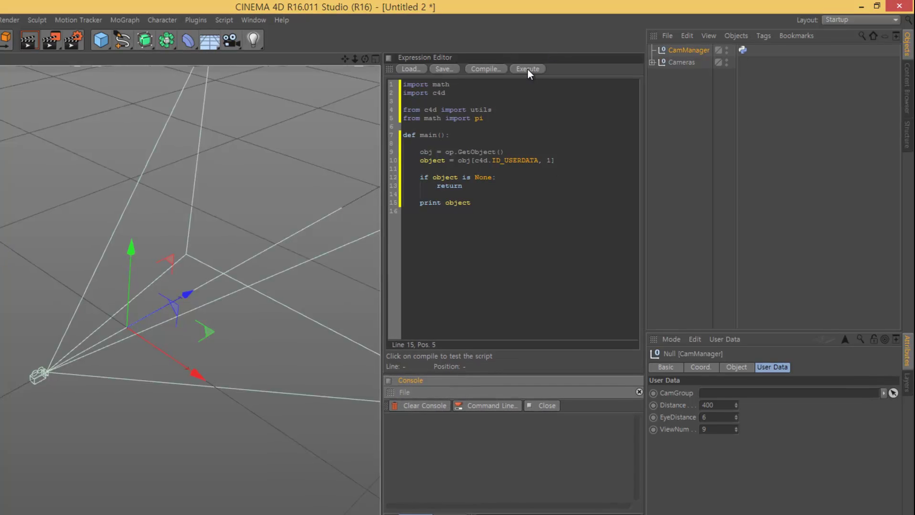
Compile the script, link Cameras into CamGroup, and execute it to print the object
{"action": "left_click", "coordinate": [528, 69]}
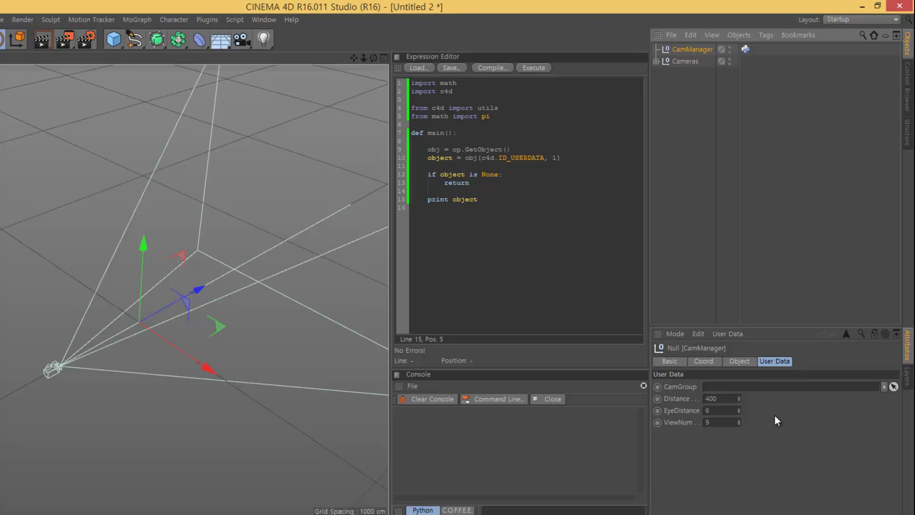
{"action": "left_click_drag", "start_coordinate": [685, 62], "coordinate": [762, 387]}
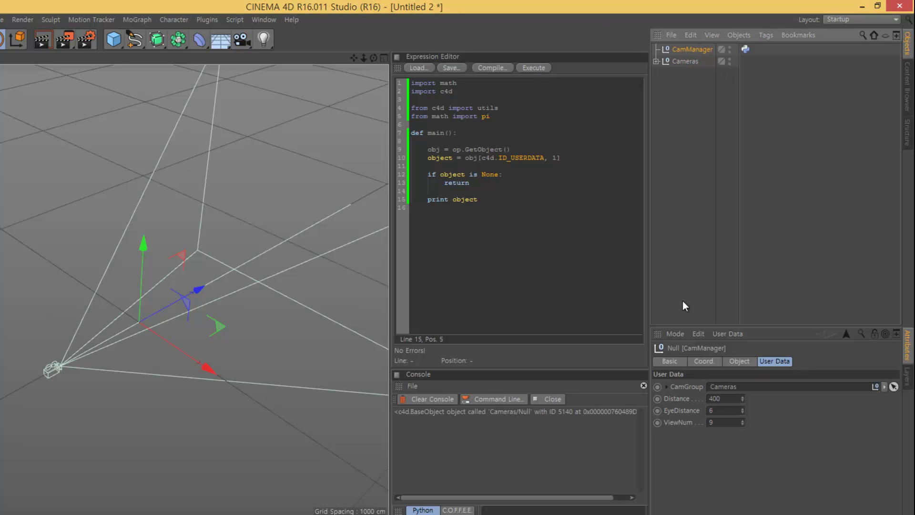
{"action": "left_click", "coordinate": [427, 400]}
{"action": "left_click", "coordinate": [534, 67]}
Put # before the print object line and start a distance line reading CamManager's user data
{"action": "left_click_drag", "start_coordinate": [391, 318], "coordinate": [366, 315]}
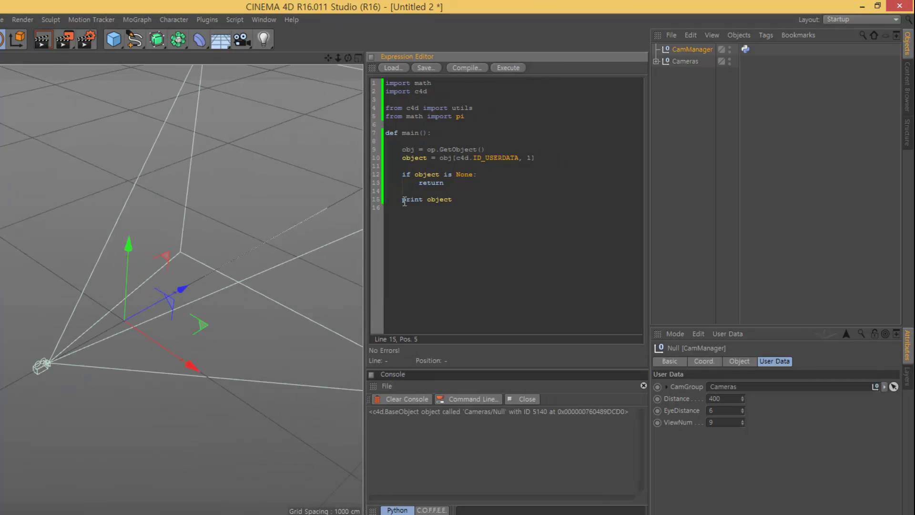
{"action": "type", "text": "#"}
{"action": "key", "text": "BackSpace"}
{"action": "key", "text": "Left"}
{"action": "key", "text": "Left"}
{"action": "type", "text": "#"}
{"action": "type", "text": "distance"}
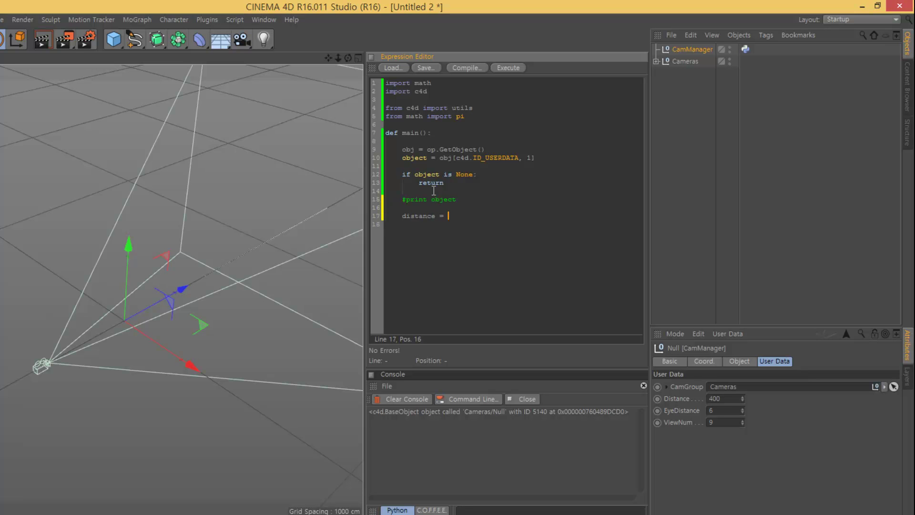
{"action": "type", "text": "["}
{"action": "type", "text": "DATA, 2"}
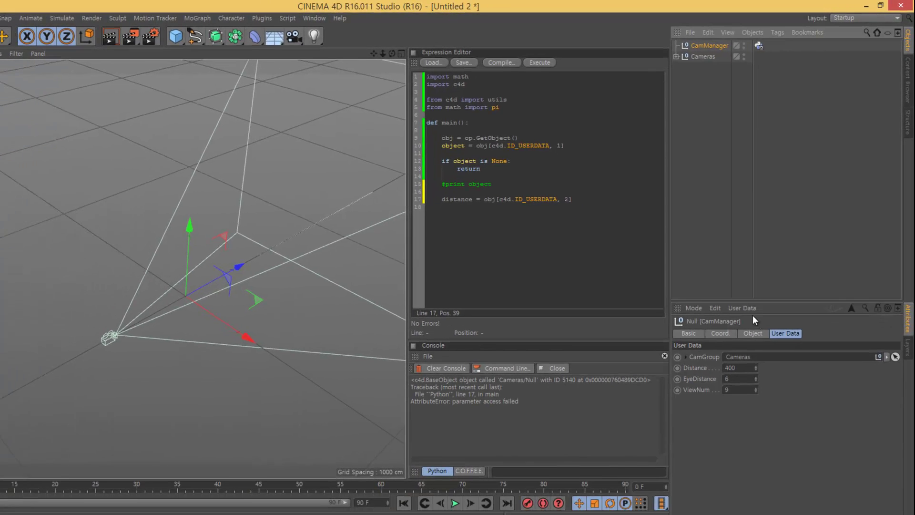
Check the Distance entry's ID in the Manage User Data window, then close it
{"action": "left_click", "coordinate": [752, 315]}
{"action": "left_click", "coordinate": [531, 215]}
{"action": "left_click_drag", "start_coordinate": [678, 170], "coordinate": [143, 107]}
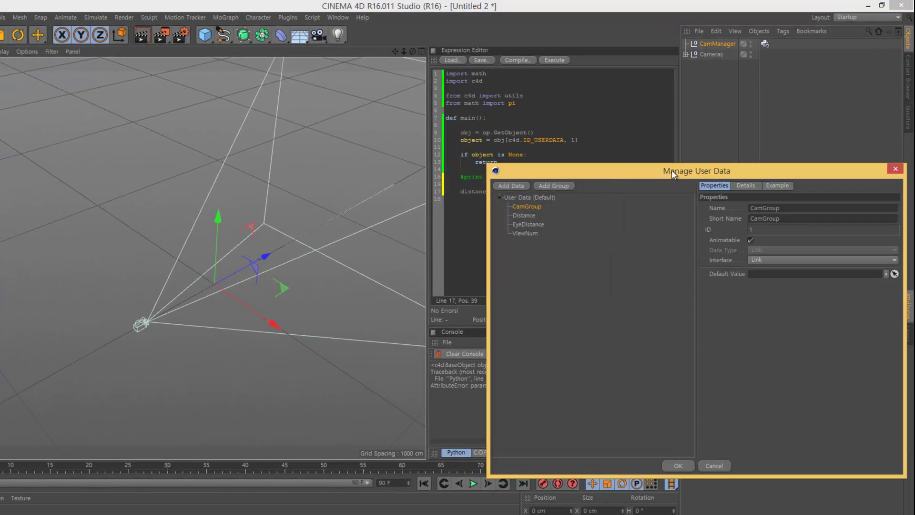
{"action": "left_click", "coordinate": [367, 105]}
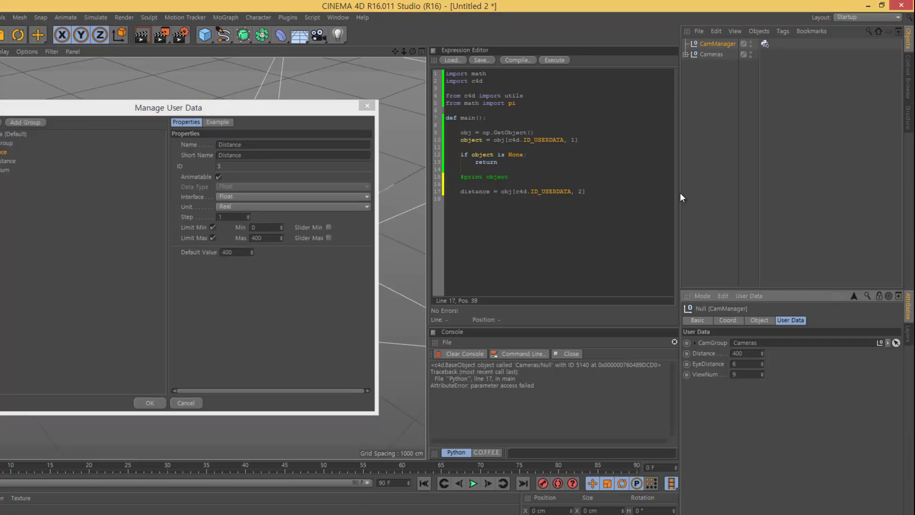
Change the distance line's user data ID to 3 and add eyeDistance from ID 4
{"action": "left_click", "coordinate": [574, 191]}
{"action": "key", "text": "BackSpace"}
{"action": "type", "text": "3"}
{"action": "key", "text": "End"}
{"action": "key", "text": "Return"}
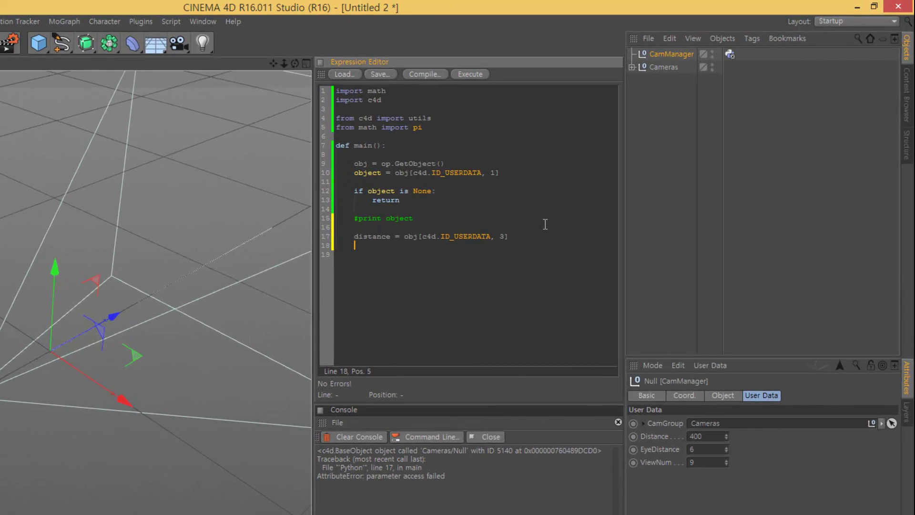
{"action": "type", "text": "Dista"}
{"action": "type", "text": "obj["}
{"action": "type", "text": "c4d.ID_USERDATA, 4]"}
Add viewNum = obj[c4d.ID_USERDATA, 5] and a print distance line
{"action": "key", "text": "Return"}
{"action": "type", "text": "viewNum = obj[]"}
{"action": "key", "text": "Left"}
{"action": "type", "text": "c4d.ID_USERDATA, "}
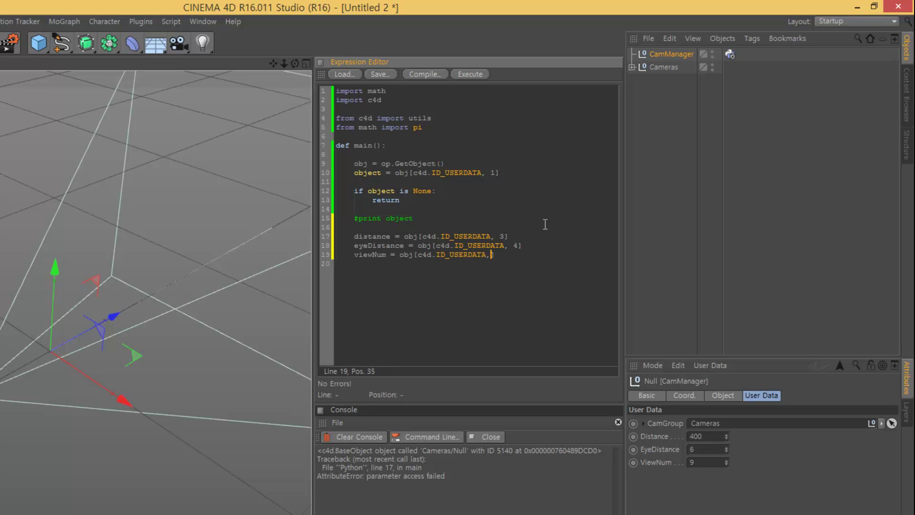
{"action": "type", "text": "5"}
{"action": "key", "text": "End"}
{"action": "key", "text": "Return"}
{"action": "key", "text": "Return"}
{"action": "type", "text": "print distance"}
Execute and print distance, then eyeDistance, then viewNum, clearing the console between runs
{"action": "left_click", "coordinate": [355, 437]}
{"action": "left_click", "coordinate": [469, 74]}
{"action": "left_click", "coordinate": [426, 273]}
{"action": "key", "text": "BackSpace"}
{"action": "key", "text": "BackSpace"}
{"action": "key", "text": "BackSpace"}
{"action": "key", "text": "BackSpace"}
{"action": "key", "text": "BackSpace"}
{"action": "type", "text": "eyeDistance"}
{"action": "left_click", "coordinate": [470, 74]}
{"action": "left_click", "coordinate": [443, 272]}
{"action": "key", "text": "BackSpace"}
{"action": "key", "text": "BackSpace"}
{"action": "key", "text": "BackSpace"}
{"action": "key", "text": "BackSpace"}
{"action": "key", "text": "BackSpace"}
{"action": "type", "text": "viewNum"}
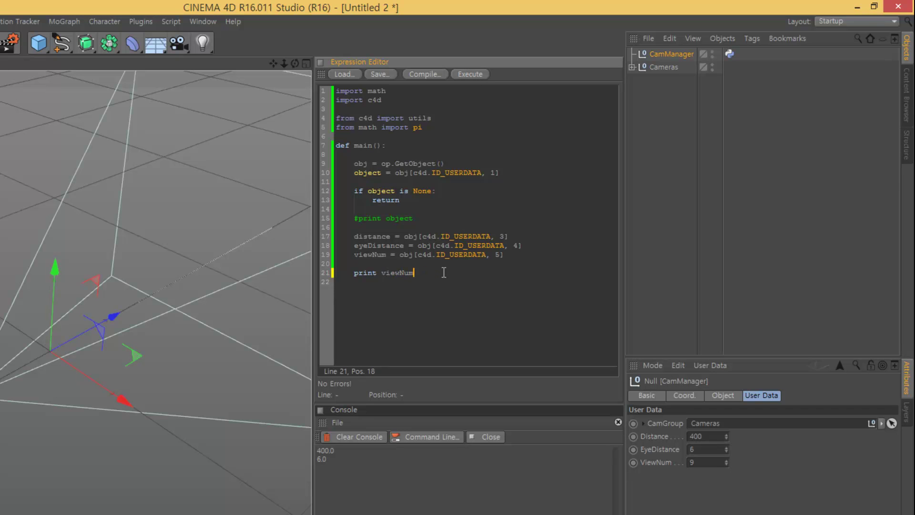
{"action": "left_click", "coordinate": [379, 436]}
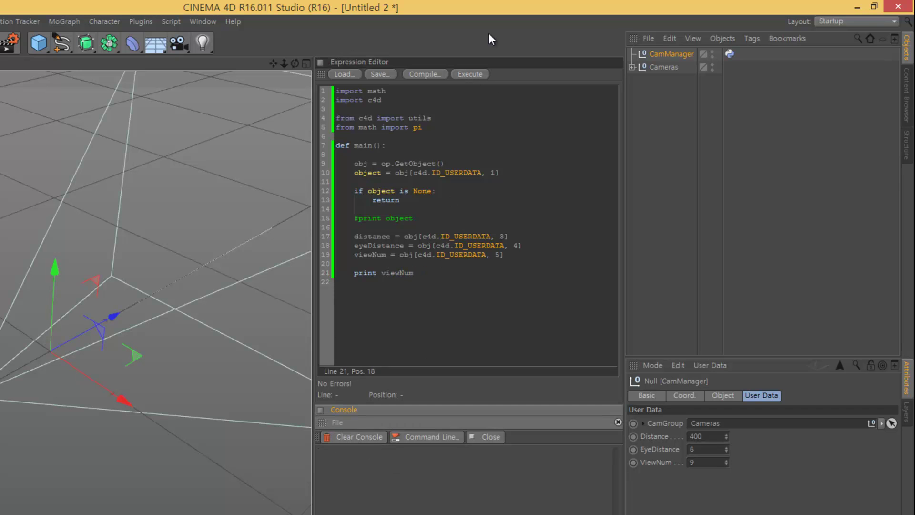
Comment out print viewNum, add currentObject = object.GetDown(), and print it to test
{"action": "left_click", "coordinate": [355, 272]}
{"action": "type", "text": "#"}
{"action": "key", "text": "End"}
{"action": "key", "text": "Return"}
{"action": "key", "text": "Return"}
{"action": "type", "text": "currentObject"}
{"action": "key", "text": "BackSpace"}
{"action": "key", "text": "BackSpace"}
{"action": "key", "text": "BackSpace"}
{"action": "key", "text": "BackSpace"}
{"action": "key", "text": "BackSpace"}
{"action": "key", "text": "BackSpace"}
{"action": "type", "text": "Object = object.GetDown()"}
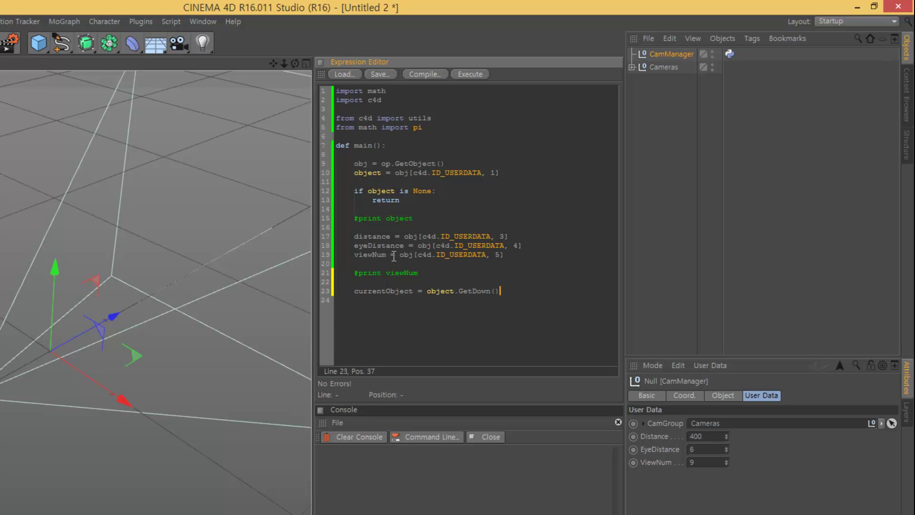
{"action": "key", "text": "Return"}
{"action": "type", "text": "print currentObject"}
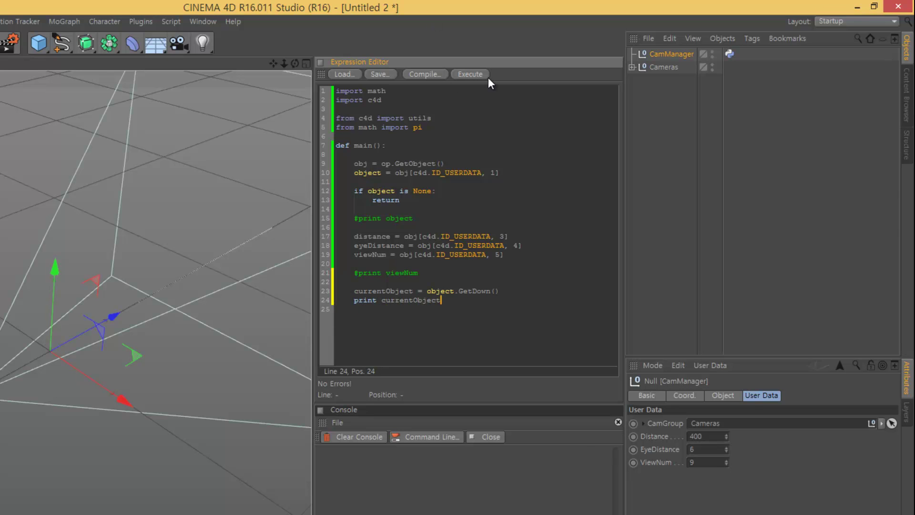
{"action": "left_click", "coordinate": [487, 77]}
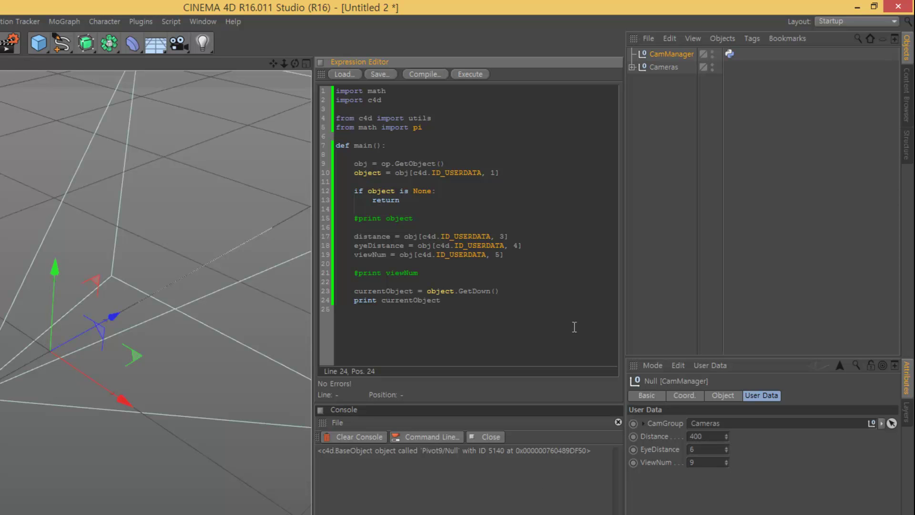
{"action": "left_click", "coordinate": [351, 442]}
Add a unit scale vector objScale = c4d.Vector(1) and print it
{"action": "type", "text": "#"}
{"action": "key", "text": "End"}
{"action": "key", "text": "Return"}
{"action": "key", "text": "Return"}
{"action": "type", "text": "o"}
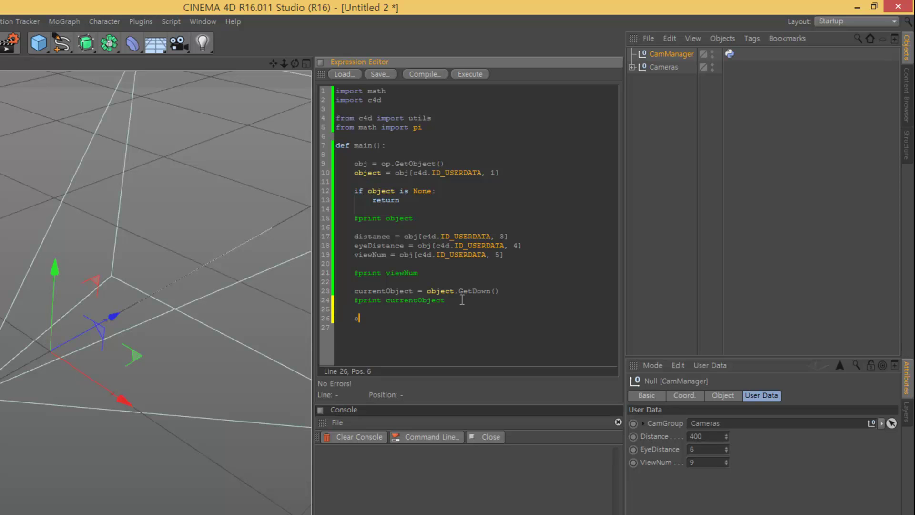
{"action": "type", "text": "Scale = c4d.Vector()"}
{"action": "type", "text": "1"}
{"action": "key", "text": "Return"}
{"action": "type", "text": "print objScale"}
{"action": "left_click", "coordinate": [475, 75]}
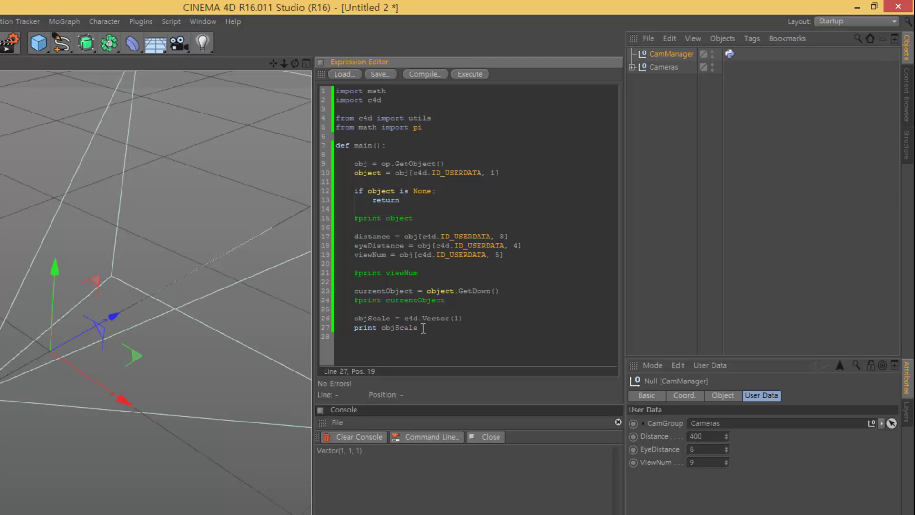
Add a zero rotation vector objRot = c4d.Vector() and print it to check
{"action": "key", "text": "Home"}
{"action": "type", "text": "#"}
{"action": "key", "text": "End"}
{"action": "key", "text": "Return"}
{"action": "type", "text": "obje"}
{"action": "key", "text": "BackSpace"}
{"action": "key", "text": "BackSpace"}
{"action": "key", "text": "BackSpace"}
{"action": "key", "text": "Up"}
{"action": "key", "text": "Return"}
{"action": "key", "text": "Up"}
{"action": "type", "text": "objRot = c4d.Vector"}
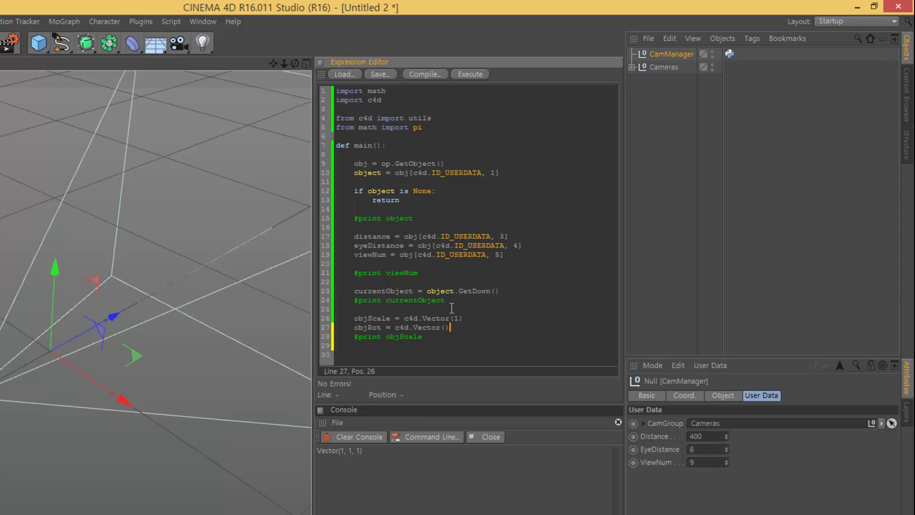
{"action": "left_click", "coordinate": [358, 336]}
{"action": "key", "text": "BackSpace"}
{"action": "type", "text": "objRot"}
{"action": "left_click", "coordinate": [475, 74]}
Comment out the print and start camDist = (eyeDistance * 2) / viewNum
{"action": "left_click", "coordinate": [354, 337]}
{"action": "type", "text": "#"}
{"action": "key", "text": "End"}
{"action": "key", "text": "Return"}
{"action": "key", "text": "Return"}
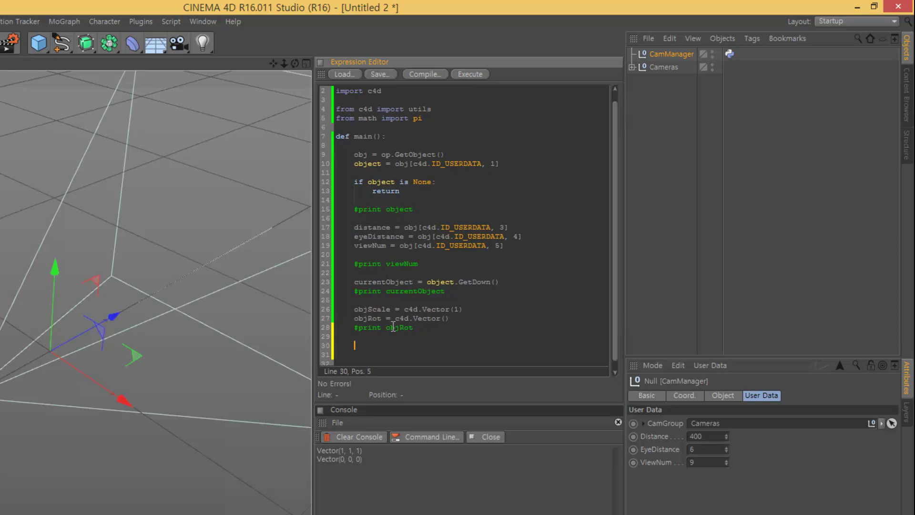
{"action": "type", "text": "camDist = (eyeDistance * 2) / v"}
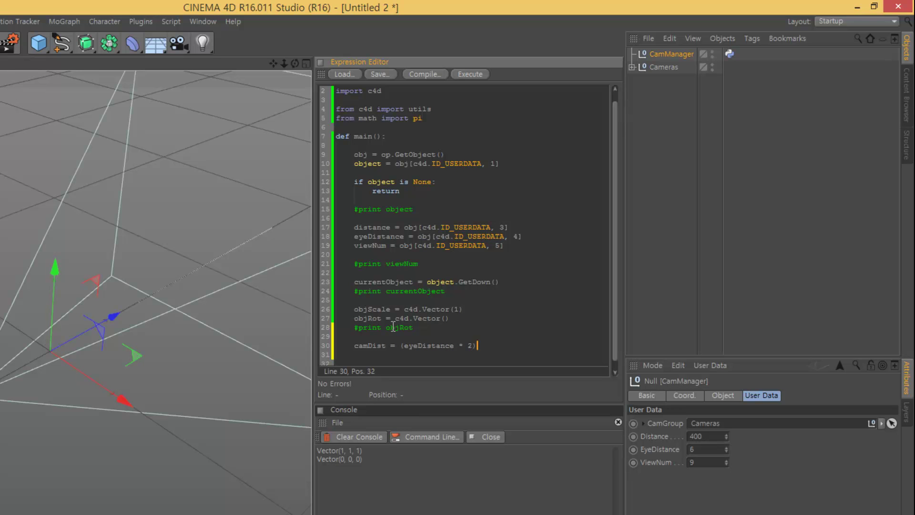
{"action": "type", "text": "iewNum"}
Add rad2Deg = 180 / pi and camAngle = math.atan2(camDist, distance)
{"action": "key", "text": "Return"}
{"action": "type", "text": "rad"}
{"action": "type", "text": "2Deg = 1"}
{"action": "type", "text": "80 / pi"}
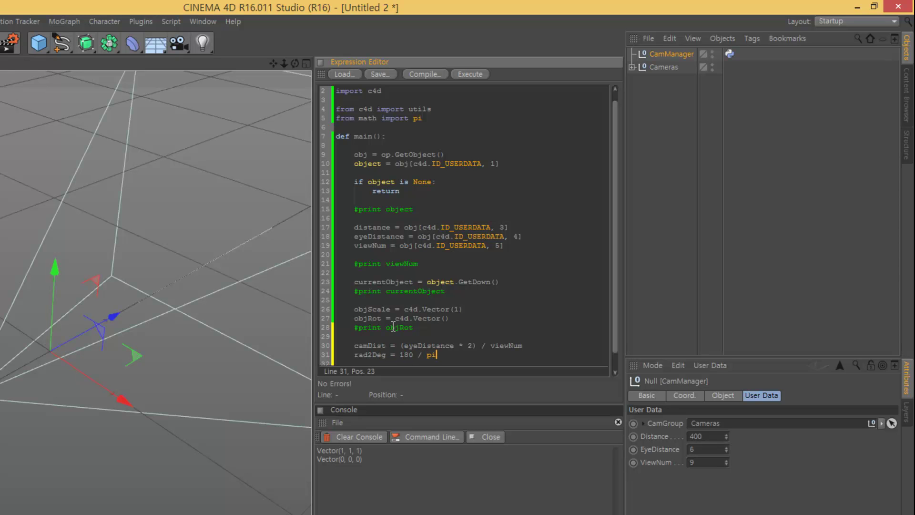
{"action": "key", "text": "Return"}
{"action": "type", "text": "camAngle = math.atan2()"}
{"action": "key", "text": "Left"}
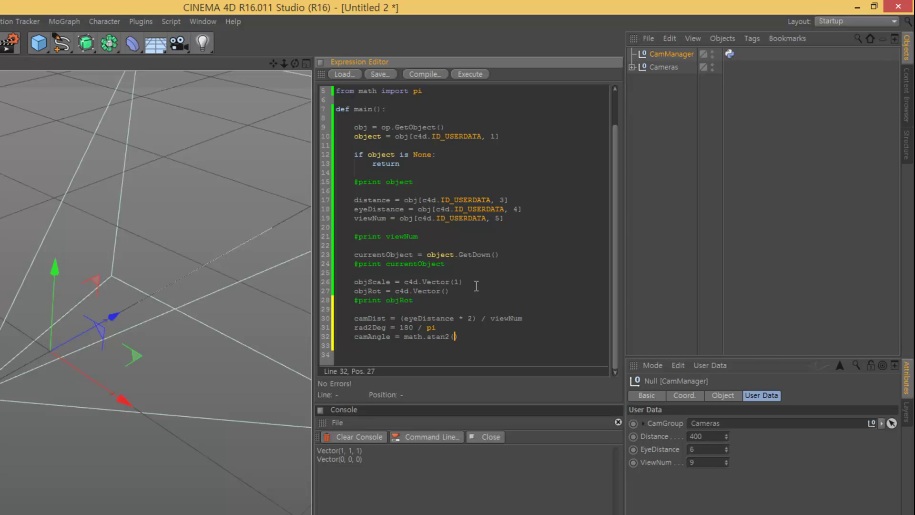
{"action": "type", "text": "camDist, distance"}
{"action": "key", "text": "BackSpace"}
{"action": "key", "text": "BackSpace"}
{"action": "key", "text": "BackSpace"}
{"action": "type", "text": "istance"}
{"action": "key", "text": "Right"}
Print camAngle with Execute, then comment out the print line
{"action": "key", "text": "Return"}
{"action": "type", "text": "print camAngle"}
{"action": "left_click", "coordinate": [326, 437]}
{"action": "left_click", "coordinate": [472, 75]}
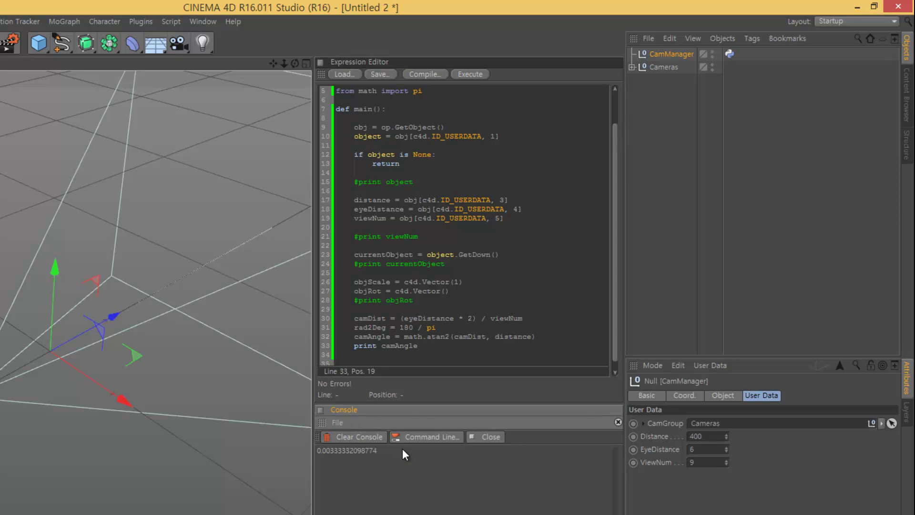
{"action": "left_click", "coordinate": [439, 351]}
{"action": "type", "text": "#"}
{"action": "key", "text": "Down"}
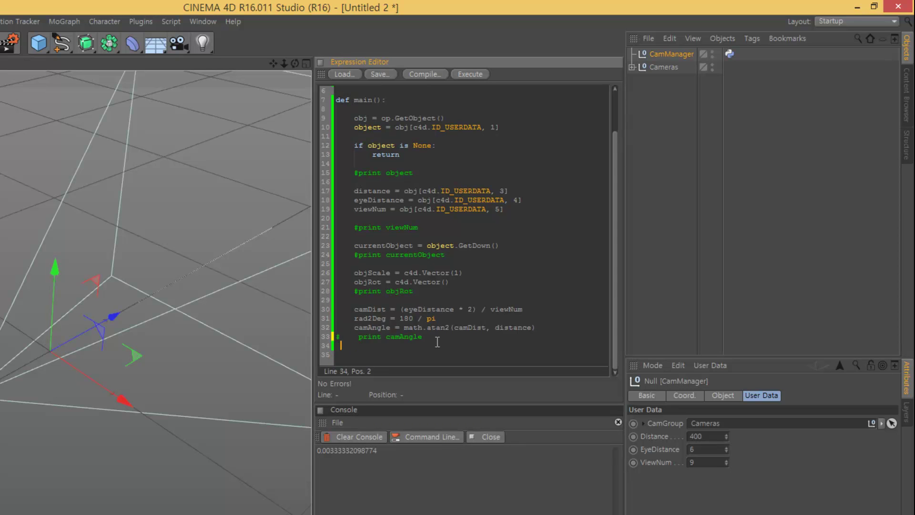
{"action": "key", "text": "BackSpace"}
{"action": "key", "text": "Right"}
{"action": "key", "text": "Right"}
{"action": "key", "text": "Right"}
{"action": "type", "text": "#"}
Add a for i in range(viewNum) loop with a print in its body
{"action": "key", "text": "Down"}
{"action": "key", "text": "Down"}
{"action": "type", "text": "for i in range(viewNum"}
{"action": "key", "text": "Return"}
{"action": "type", "text": "print"}
{"action": "left_click", "coordinate": [355, 437]}
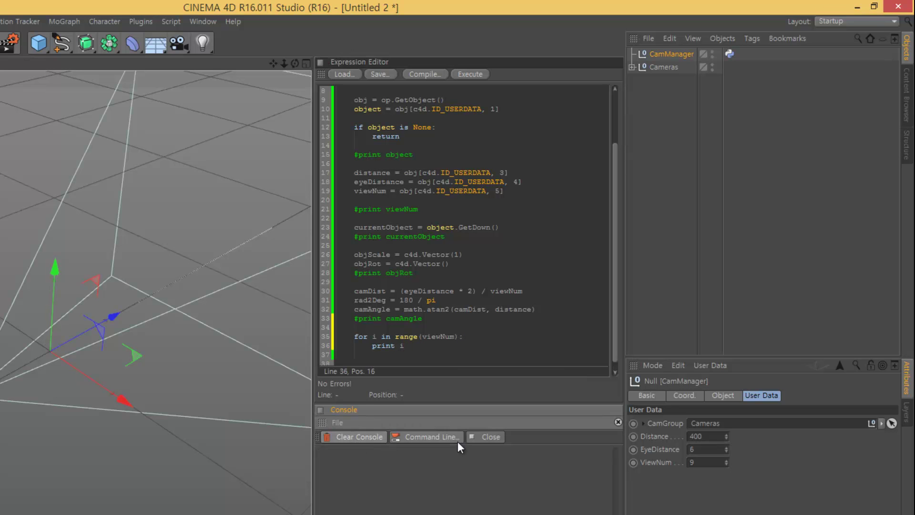
Execute to print the loop index, then comment out print i
{"action": "left_click", "coordinate": [469, 74]}
{"action": "left_click", "coordinate": [358, 437]}
{"action": "left_click", "coordinate": [369, 345]}
{"action": "type", "text": "#"}
{"action": "key", "text": "BackSpace"}
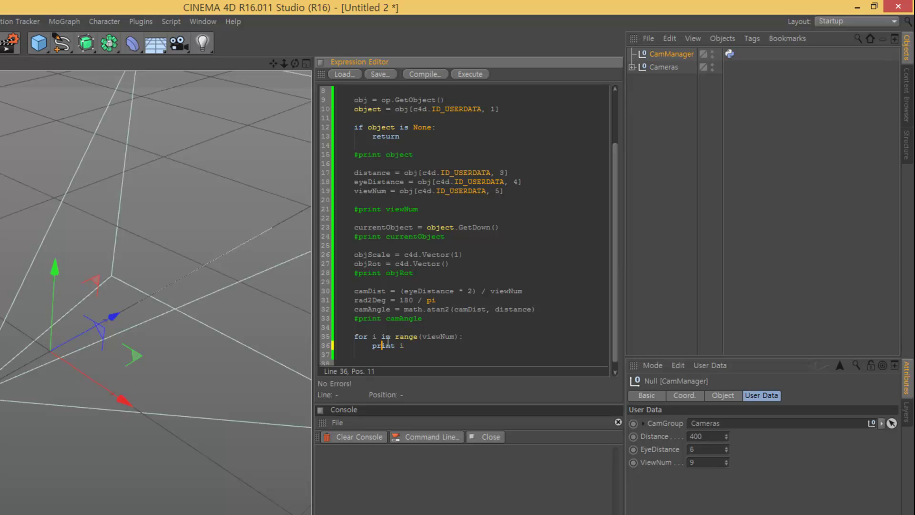
{"action": "type", "text": "#"}
Add mult = (i - 4)* -1 inside the loop and test-print it
{"action": "key", "text": "Return"}
{"action": "type", "text": "mult = "}
{"action": "type", "text": "(1 - 4)"}
{"action": "type", "text": "* -1"}
{"action": "key", "text": "Return"}
{"action": "type", "text": "print mult"}
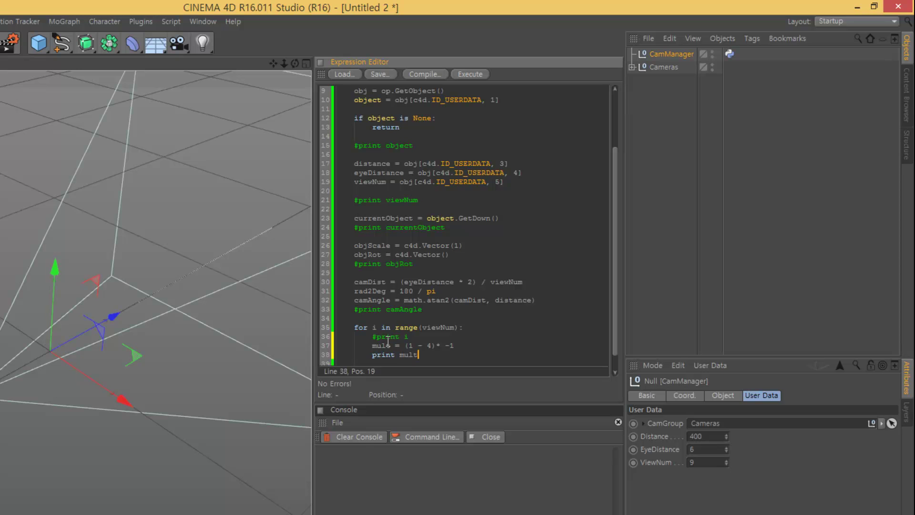
{"action": "left_click", "coordinate": [359, 437]}
{"action": "left_click", "coordinate": [475, 74]}
{"action": "left_click", "coordinate": [359, 437]}
{"action": "left_click", "coordinate": [431, 346]}
{"action": "key", "text": "ctrl+s"}
{"action": "key", "text": "Escape"}
{"action": "left_click", "coordinate": [355, 436]}
Comment out print mult and add currentObject = currentObject.GetNext() with print currentObject
{"action": "scroll", "coordinate": [399, 286], "scroll_direction": "down", "scroll_amount": 1}
{"action": "left_click", "coordinate": [376, 336]}
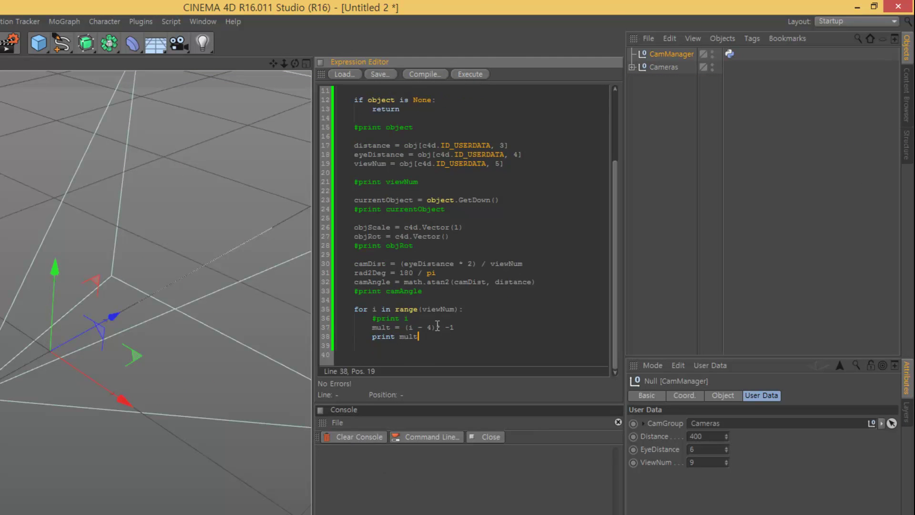
{"action": "type", "text": "#"}
{"action": "key", "text": "End"}
{"action": "key", "text": "Return"}
{"action": "type", "text": "obj"}
{"action": "type", "text": "ect"}
{"action": "key", "text": "BackSpace"}
{"action": "key", "text": "BackSpace"}
{"action": "key", "text": "BackSpace"}
{"action": "key", "text": "BackSpace"}
{"action": "key", "text": "BackSpace"}
{"action": "type", "text": "objRo"}
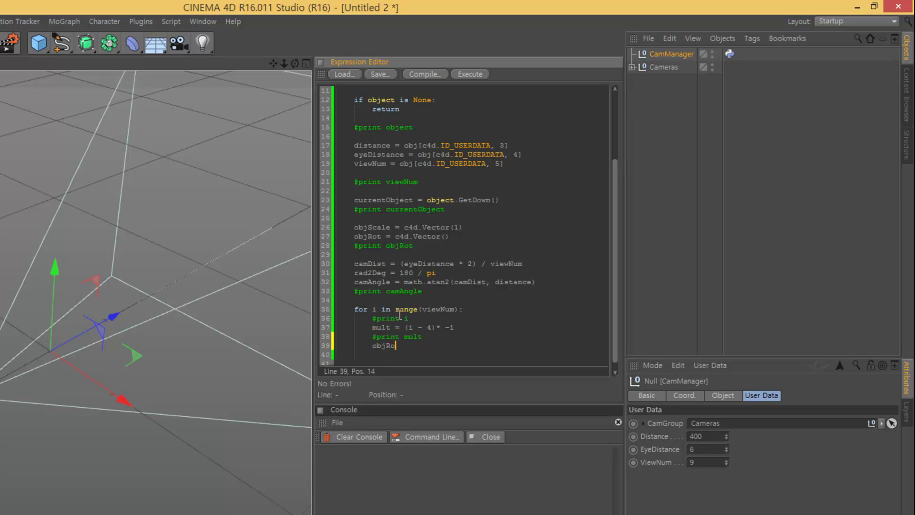
{"action": "type", "text": "t = c4d.Vector"}
{"action": "key", "text": "BackSpace"}
{"action": "key", "text": "BackSpace"}
{"action": "key", "text": "BackSpace"}
{"action": "key", "text": "BackSpace"}
{"action": "key", "text": "BackSpace"}
{"action": "key", "text": "BackSpace"}
{"action": "type", "text": "currentObject = "}
{"action": "type", "text": "currentObject.GetNext()"}
{"action": "key", "text": "Return"}
{"action": "type", "text": "print "}
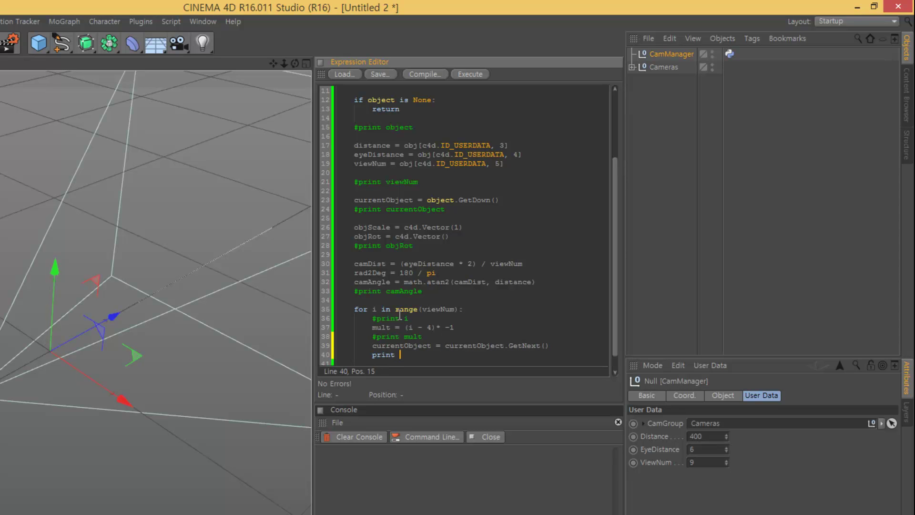
{"action": "type", "text": "currentObject"}
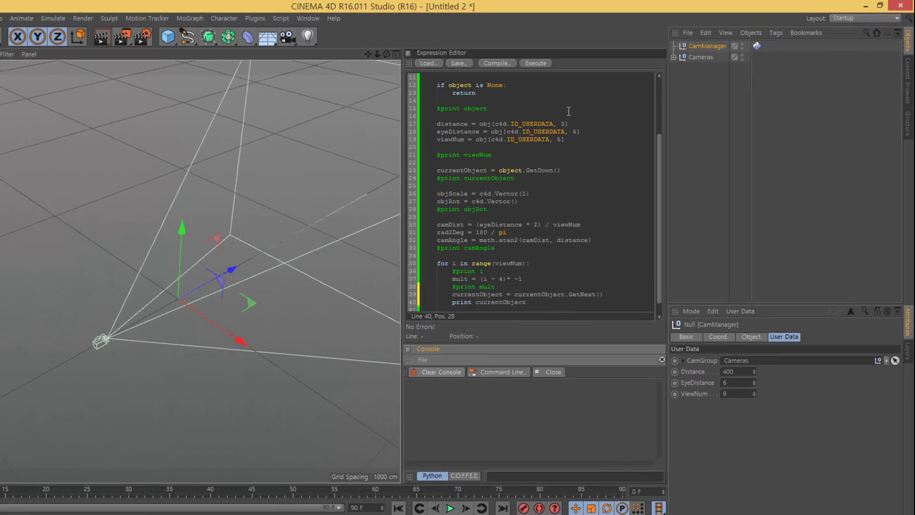
Execute to list Pivot1 through Pivot9, then delete the commented print lines
{"action": "left_click", "coordinate": [532, 64]}
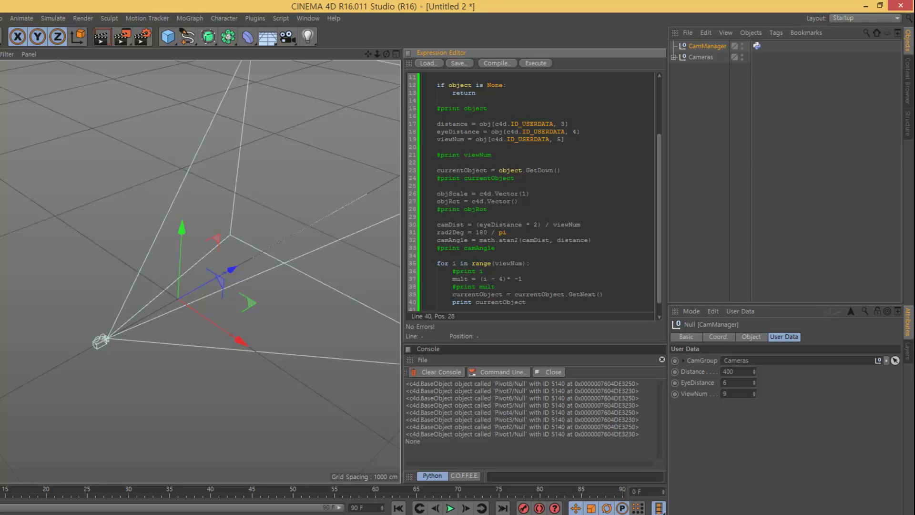
{"action": "type", "text": "#"}
{"action": "left_click", "coordinate": [614, 277]}
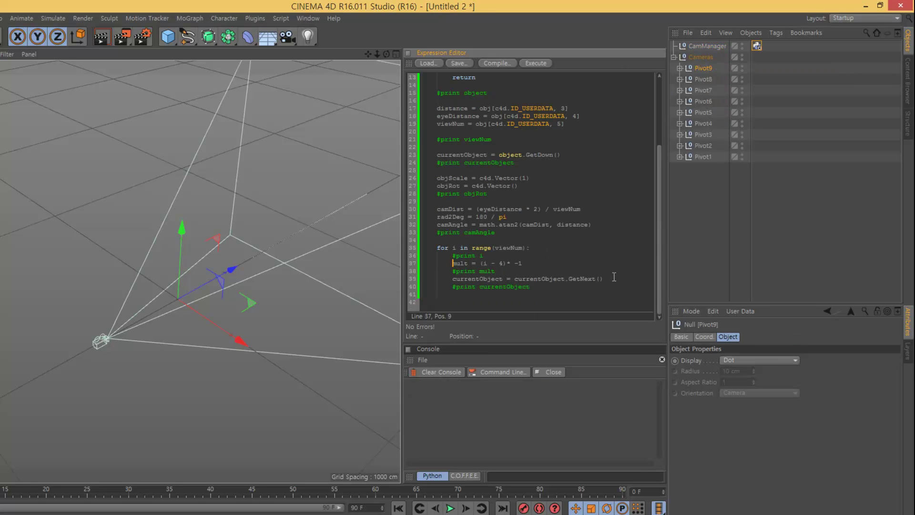
{"action": "key", "text": "shift+Right"}
{"action": "key", "text": "shift+Right"}
{"action": "key", "text": "shift+Right"}
{"action": "key", "text": "shift+Right"}
{"action": "key", "text": "shift+Right"}
{"action": "key", "text": "shift+Right"}
{"action": "key", "text": "shift+Right"}
{"action": "key", "text": "Delete"}
{"action": "key", "text": "BackSpace"}
{"action": "key", "text": "BackSpace"}
{"action": "key", "text": "BackSpace"}
{"action": "key", "text": "Up"}
{"action": "key", "text": "shift+Left"}
{"action": "key", "text": "shift+Left"}
{"action": "key", "text": "shift+Left"}
{"action": "key", "text": "shift+Left"}
{"action": "key", "text": "shift+Left"}
{"action": "key", "text": "shift+Left"}
{"action": "key", "text": "BackSpace"}
Try a fixed rotation of 10 in objRot and execute the script
{"action": "type", "text": "c"}
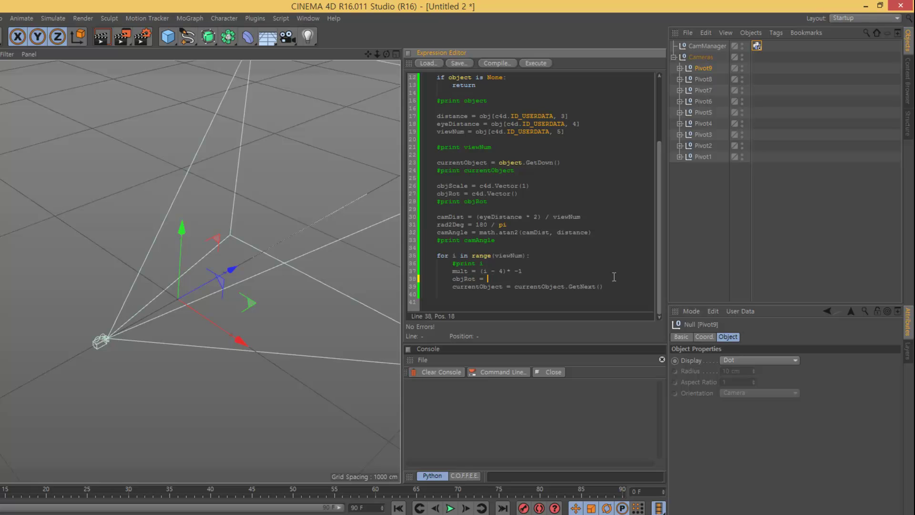
{"action": "type", "text": "4D"}
{"action": "type", "text": "Angle"}
{"action": "type", "text": "* mult, 0, 0)"}
{"action": "left_click_drag", "start_coordinate": [588, 278], "coordinate": [530, 279]}
{"action": "type", "text": "10"}
{"action": "left_click", "coordinate": [613, 286]}
{"action": "left_click", "coordinate": [535, 64]}
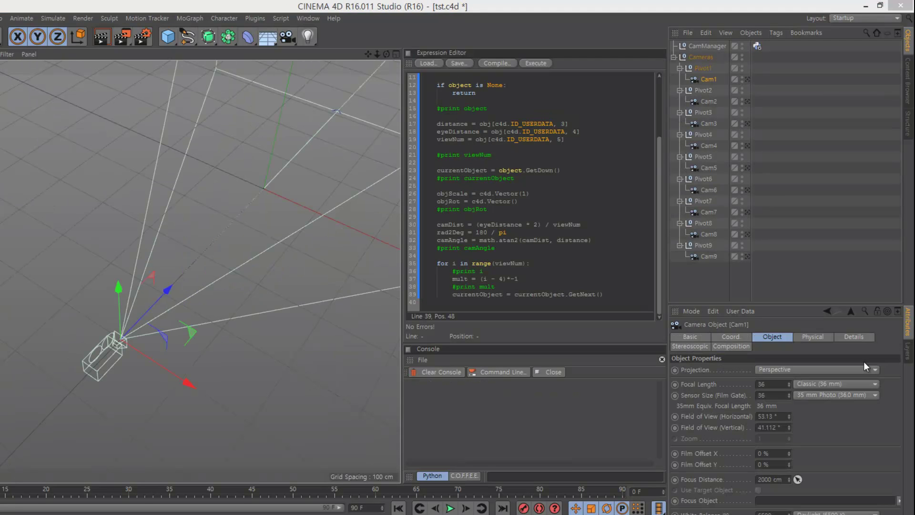
Re-add print currentObject right after the GetNext line
{"action": "left_click", "coordinate": [611, 295]}
{"action": "key", "text": "Return"}
{"action": "type", "text": "print currentObject"}
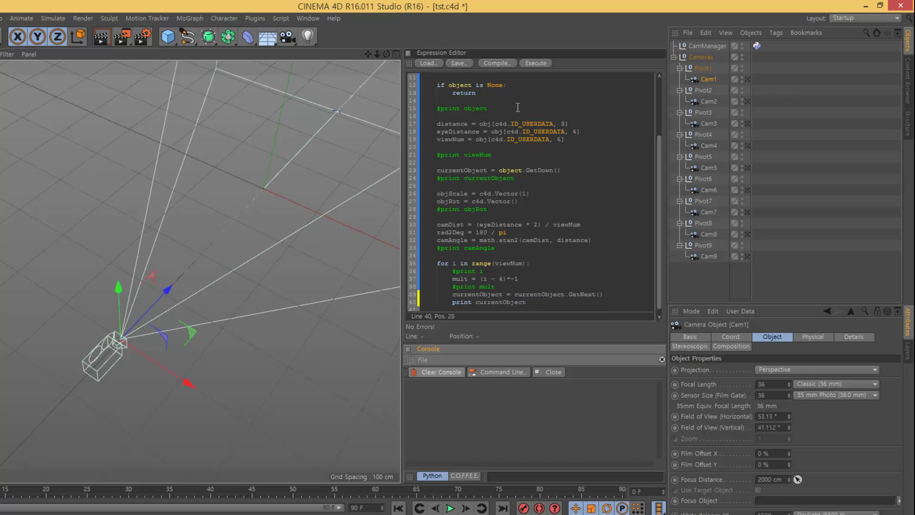
Run the script to print each pivot and review the console output
{"action": "left_click", "coordinate": [535, 63]}
{"action": "scroll", "coordinate": [564, 277], "scroll_direction": "down", "scroll_amount": 1}
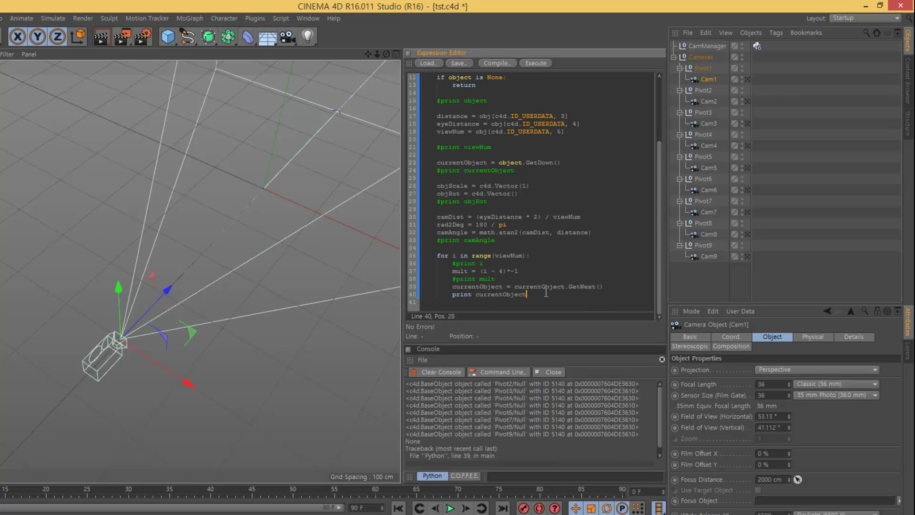
{"action": "scroll", "coordinate": [568, 404], "scroll_direction": "down", "scroll_amount": 1}
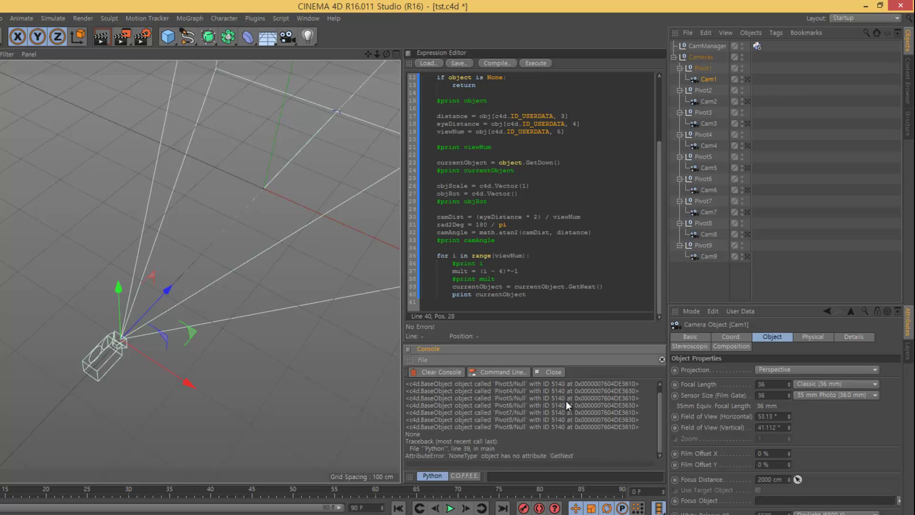
{"action": "scroll", "coordinate": [565, 401], "scroll_direction": "up", "scroll_amount": 1}
{"action": "left_click", "coordinate": [526, 294]}
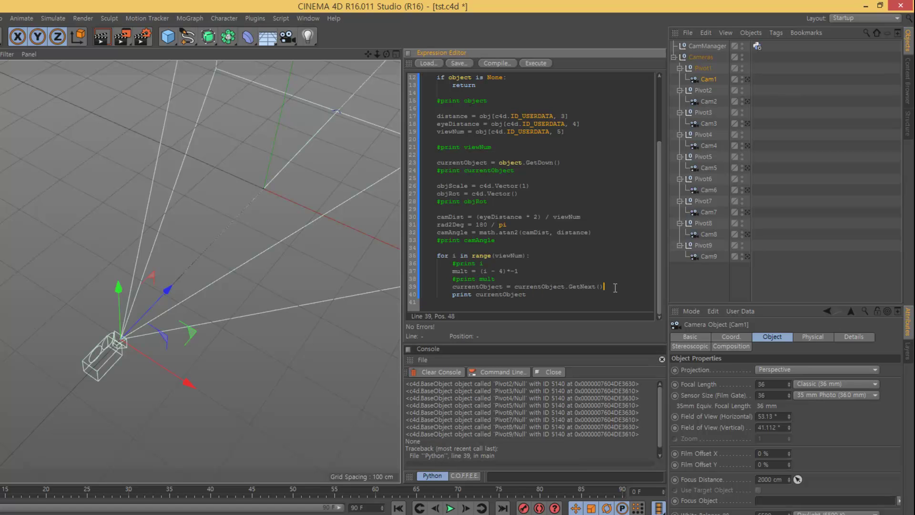
Comment out print currentObject and add objRot = c4d.Vector(10, 0,0) applied via currentObject.SetRelRot(objRot)
{"action": "type", "text": "#"}
{"action": "key", "text": "Up"}
{"action": "key", "text": "Up"}
{"action": "key", "text": "Return"}
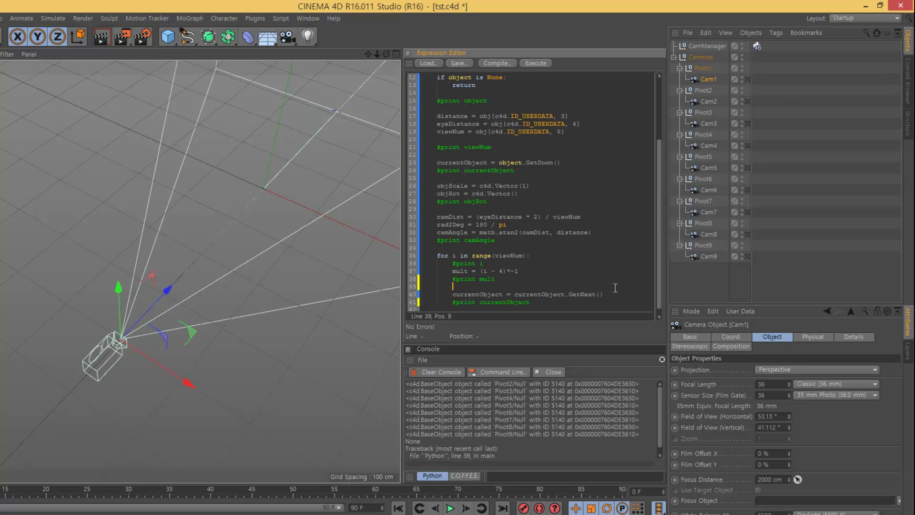
{"action": "type", "text": "objRot = c4d.Vector("}
{"action": "type", "text": "10"}
{"action": "key", "text": "BackSpace"}
{"action": "key", "text": "BackSpace"}
{"action": "type", "text": ", 0,0)"}
{"action": "key", "text": "Return"}
{"action": "type", "text": "currentObject"}
{"action": "type", "text": "SetRelRot()objRot)"}
Run the fixed 10-degree rotation, then rerun it negated as -10
{"action": "left_click", "coordinate": [505, 321]}
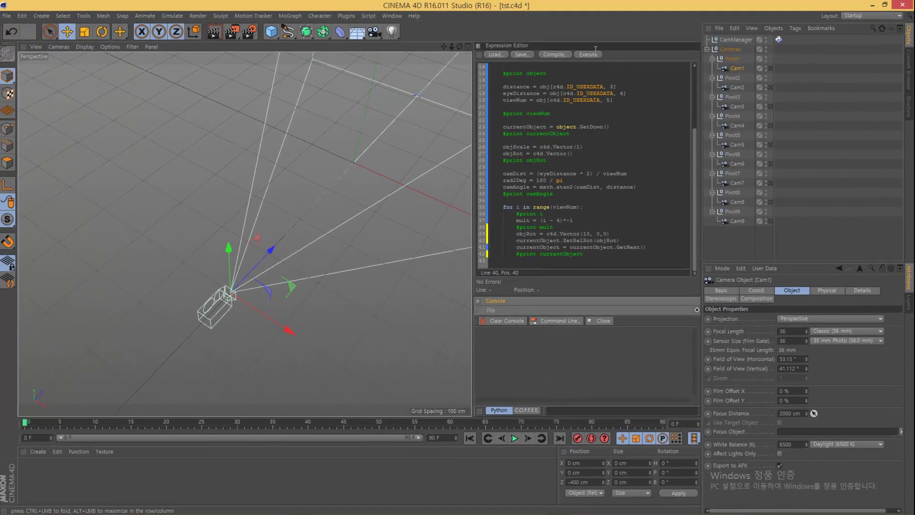
{"action": "left_click", "coordinate": [588, 54]}
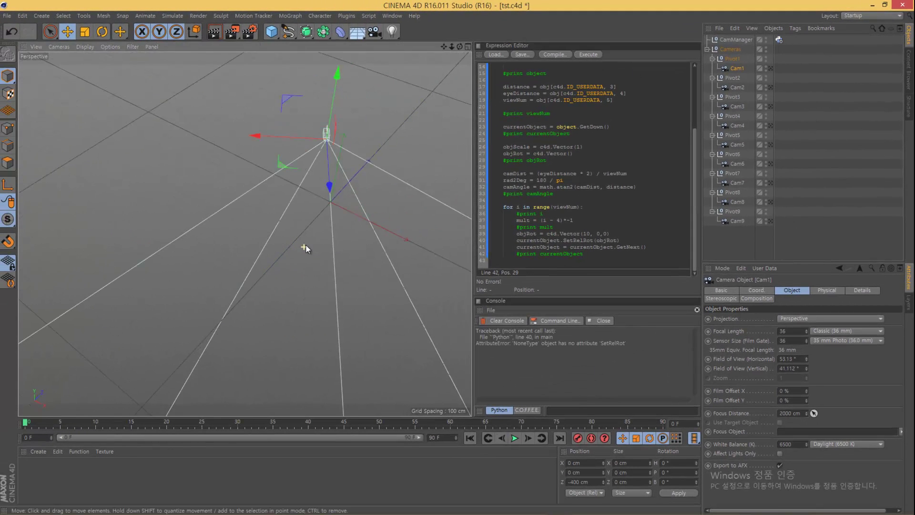
{"action": "left_click", "coordinate": [585, 234]}
{"action": "type", "text": "-"}
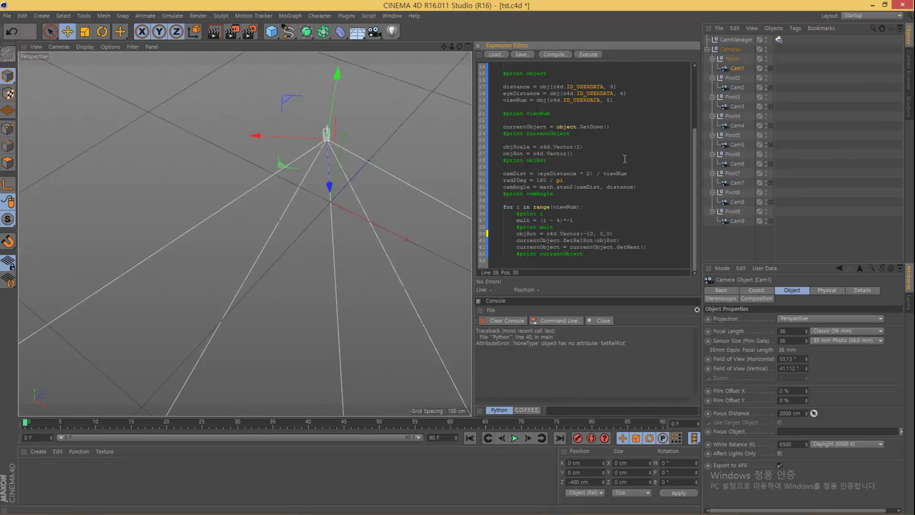
{"action": "left_click", "coordinate": [589, 56]}
Replace the fixed rotation value with camAngle * mult and rerun the script
{"action": "left_click", "coordinate": [606, 233]}
{"action": "key", "text": "Delete"}
{"action": "key", "text": "Delete"}
{"action": "key", "text": "Delete"}
{"action": "type", "text": "camAngle * mult"}
{"action": "left_click", "coordinate": [587, 54]}
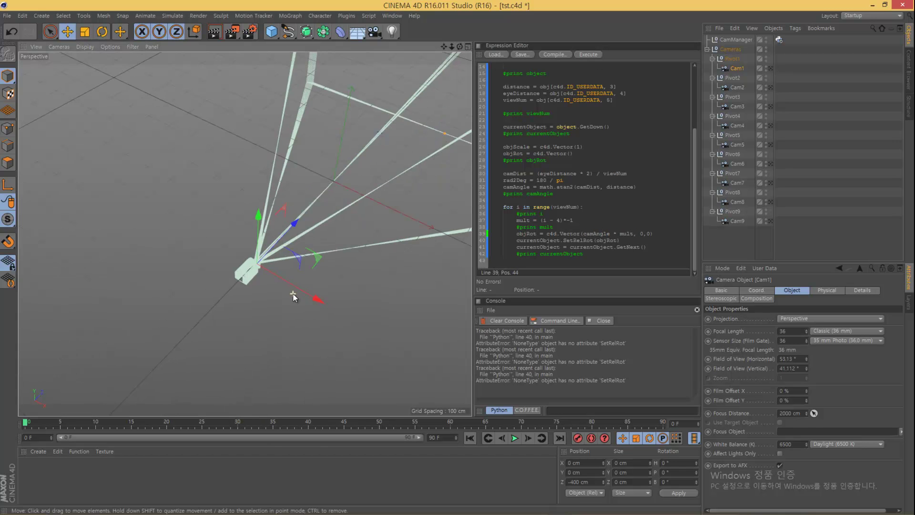
Clear the console and orbit the Perspective view to inspect the fanned cameras
{"action": "scroll", "coordinate": [249, 261], "scroll_direction": "down", "scroll_amount": 5}
{"action": "middle_click", "coordinate": [263, 247]}
{"action": "middle_click", "coordinate": [179, 195]}
{"action": "scroll", "coordinate": [185, 246], "scroll_direction": "up", "scroll_amount": 5}
{"action": "scroll", "coordinate": [185, 246], "scroll_direction": "down", "scroll_amount": 5}
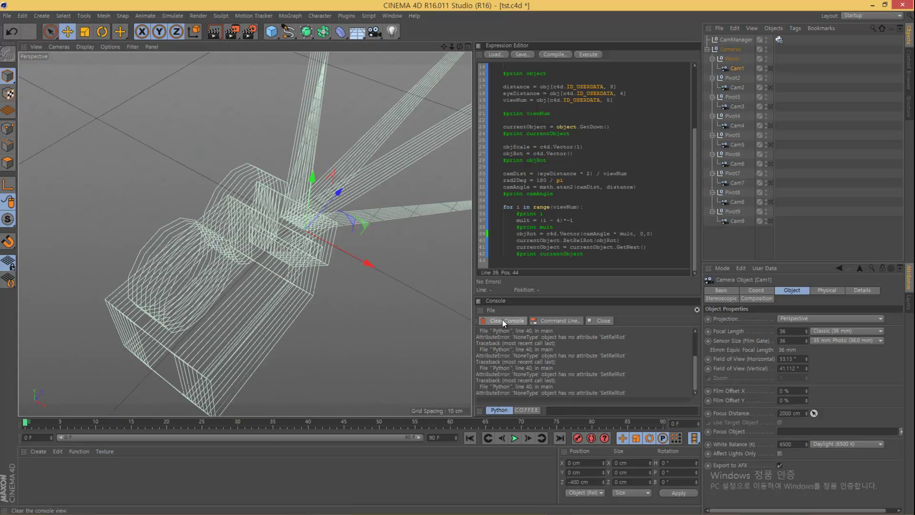
{"action": "left_click", "coordinate": [505, 320]}
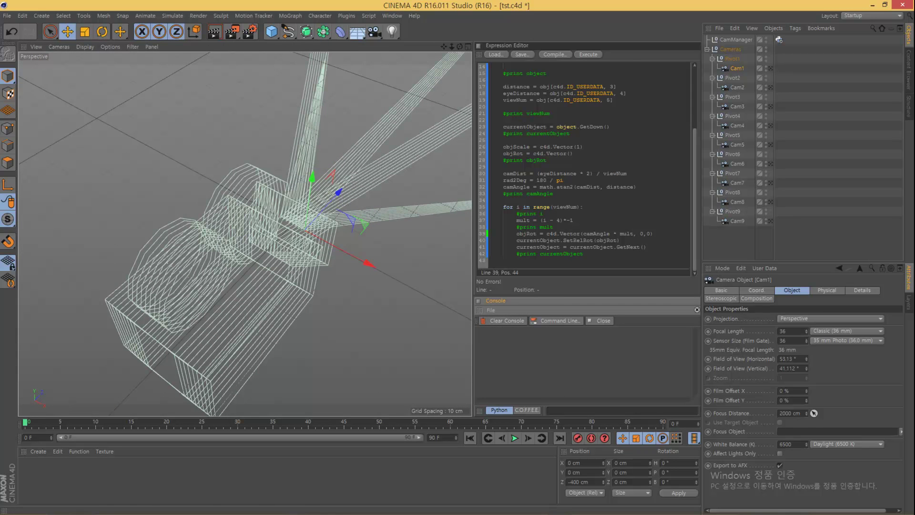
{"action": "middle_click", "coordinate": [453, 367]}
{"action": "middle_click", "coordinate": [209, 191]}
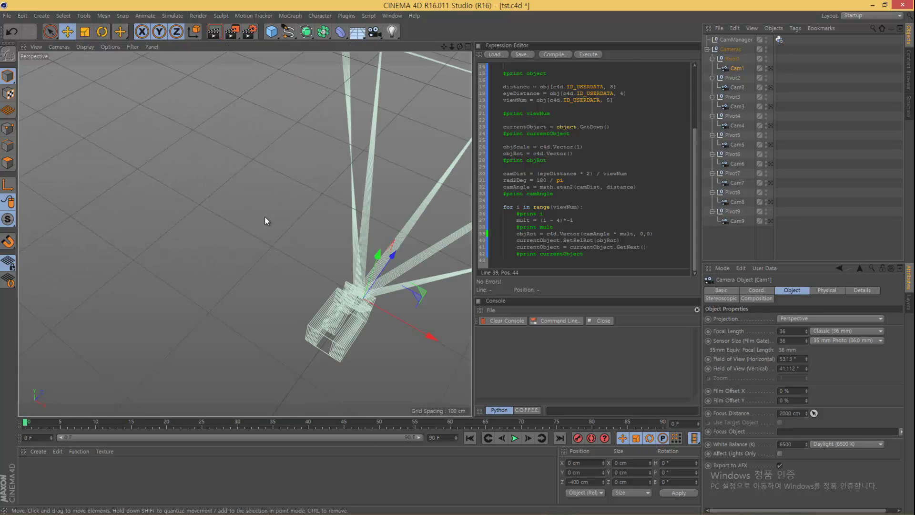
{"action": "scroll", "coordinate": [267, 238], "scroll_direction": "down", "scroll_amount": 3}
{"action": "scroll", "coordinate": [315, 267], "scroll_direction": "down", "scroll_amount": 2}
{"action": "left_click_drag", "start_coordinate": [315, 266], "coordinate": [267, 302], "text": "alt"}
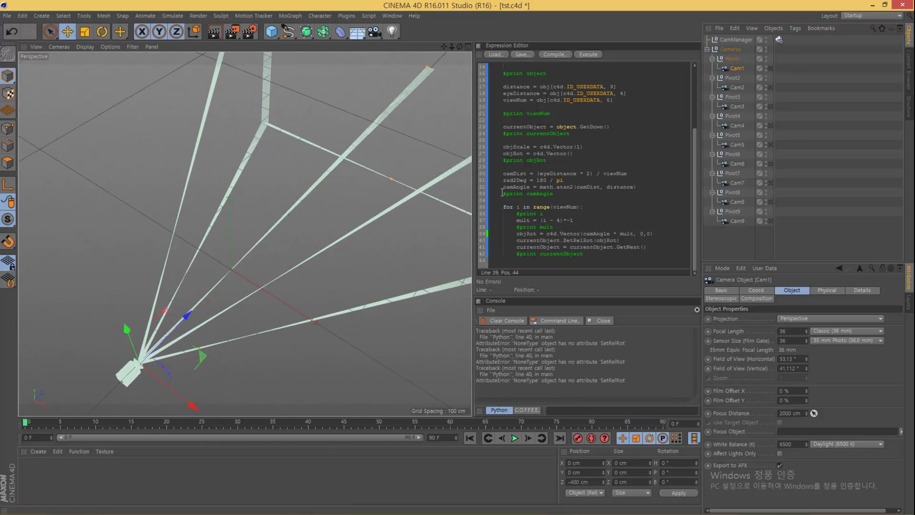